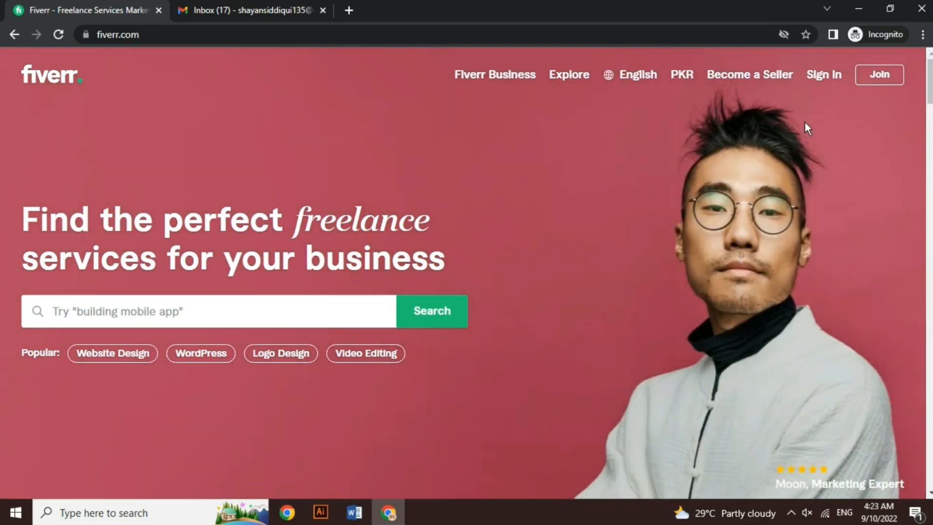
Join Fiverr with Continue with Google, choosing the Google account to sign up with.
click(884, 85)
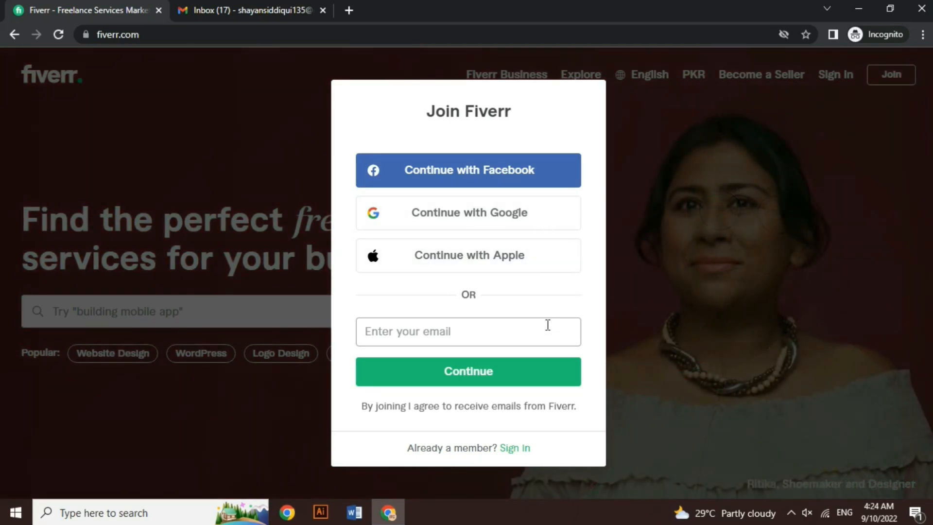
click(481, 336)
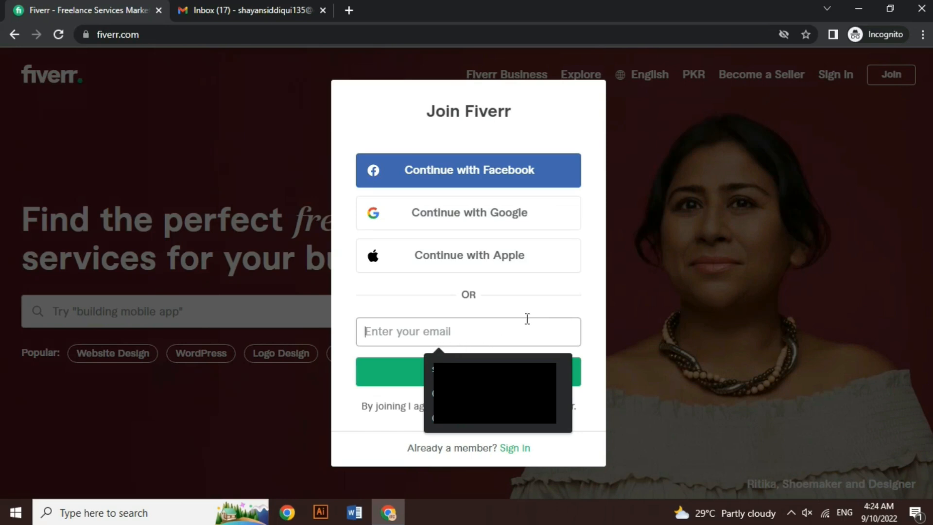
click(580, 290)
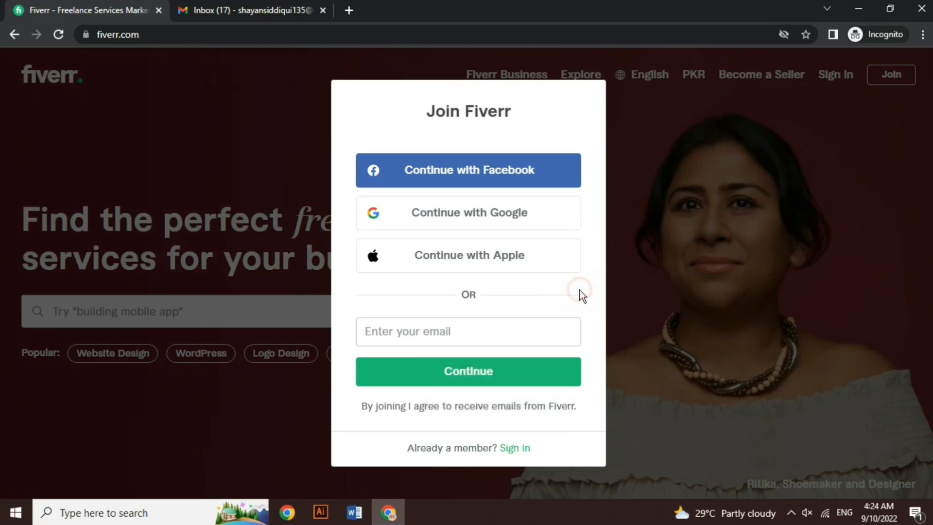
click(463, 222)
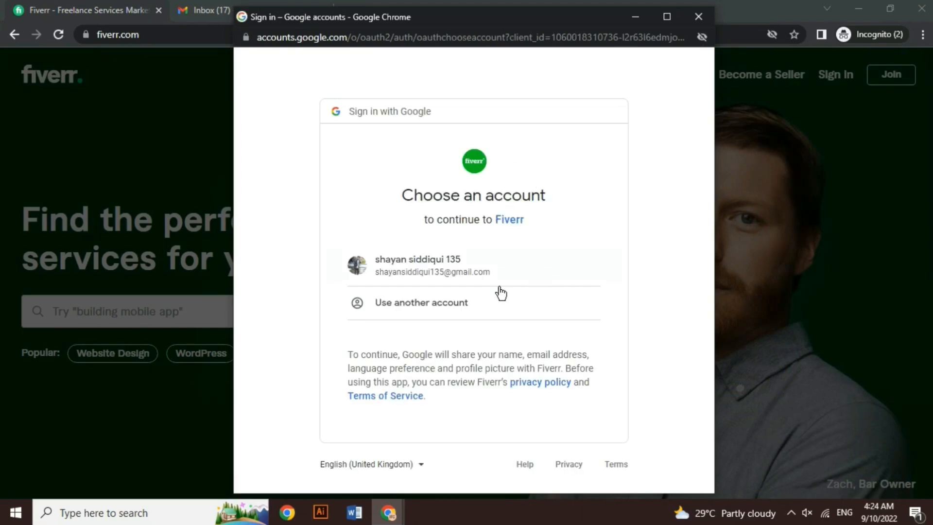
click(429, 269)
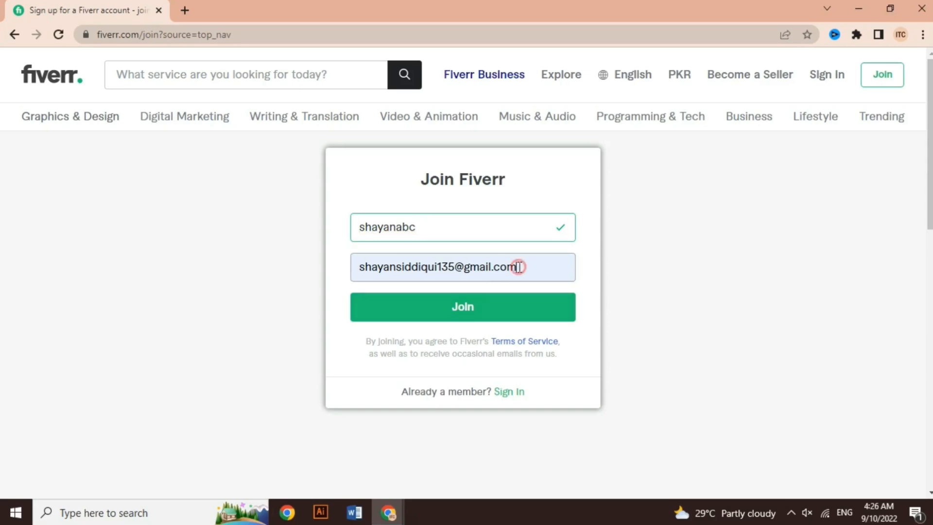
Highlight the Google e-mail address prefilled in the join form.
drag(531, 267, 358, 268)
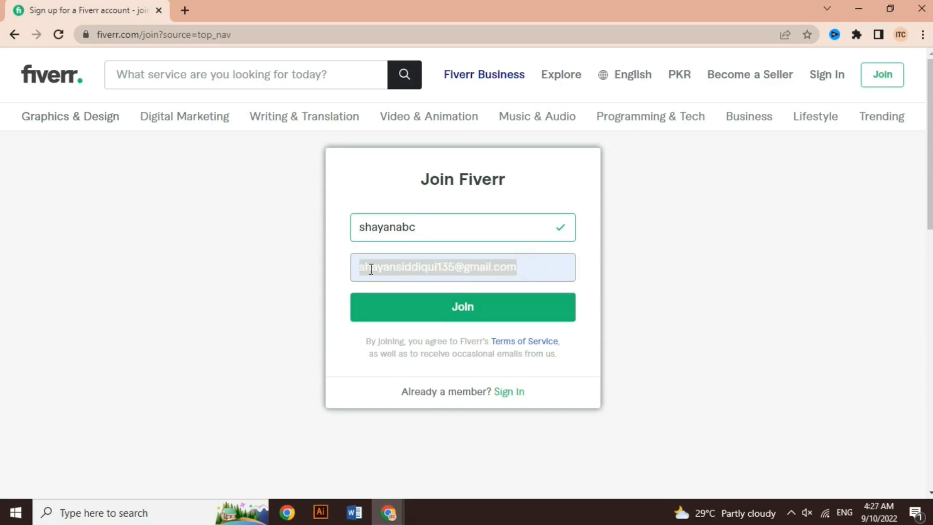
click(377, 269)
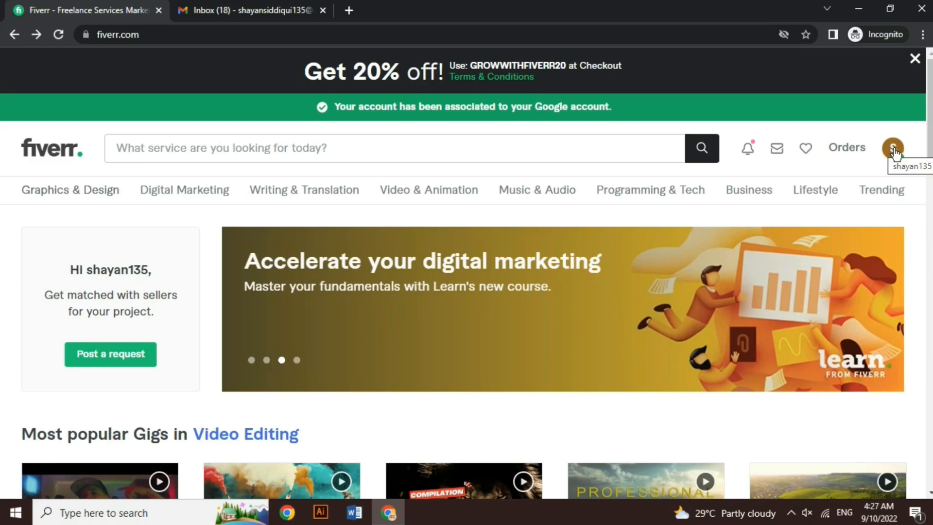
Go to the Become a Seller page from the profile avatar menu.
click(895, 152)
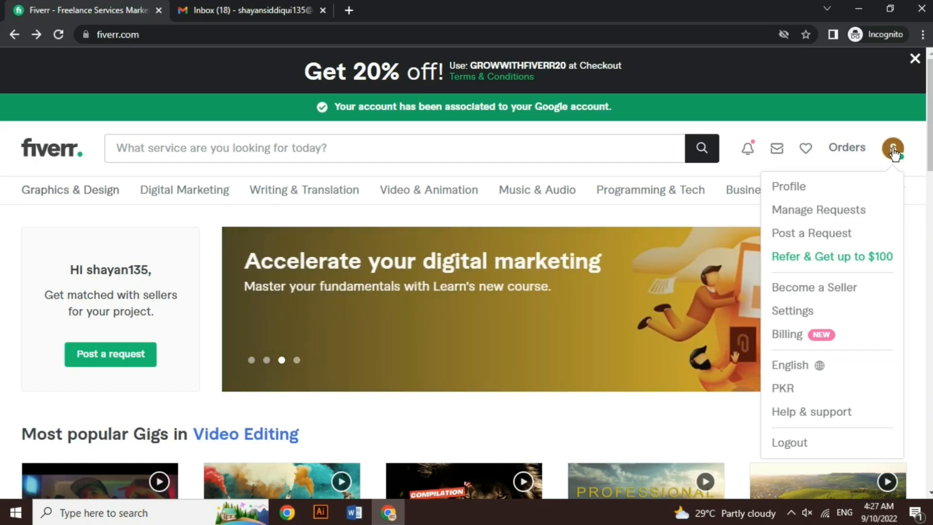
click(841, 292)
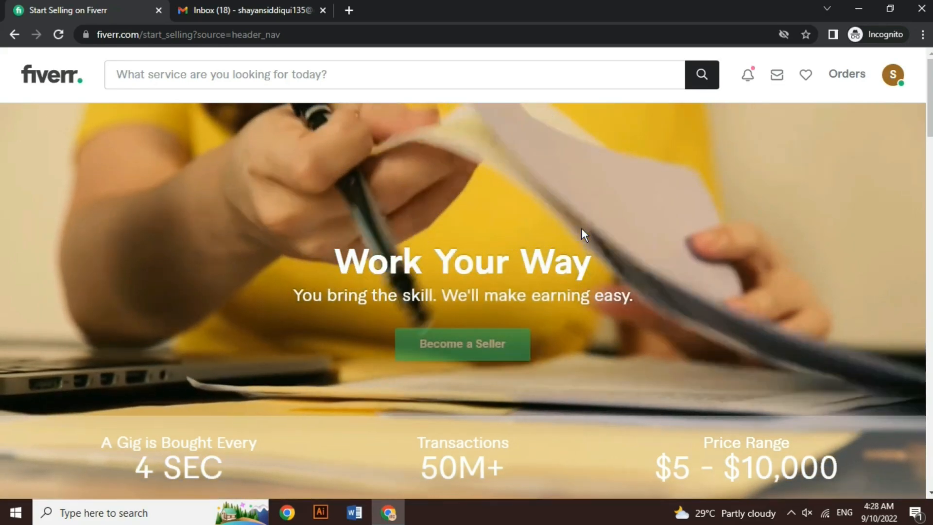
Start seller onboarding and continue past the overview, profile tips and do's-and-don'ts pages.
scroll(582, 229, down, 1)
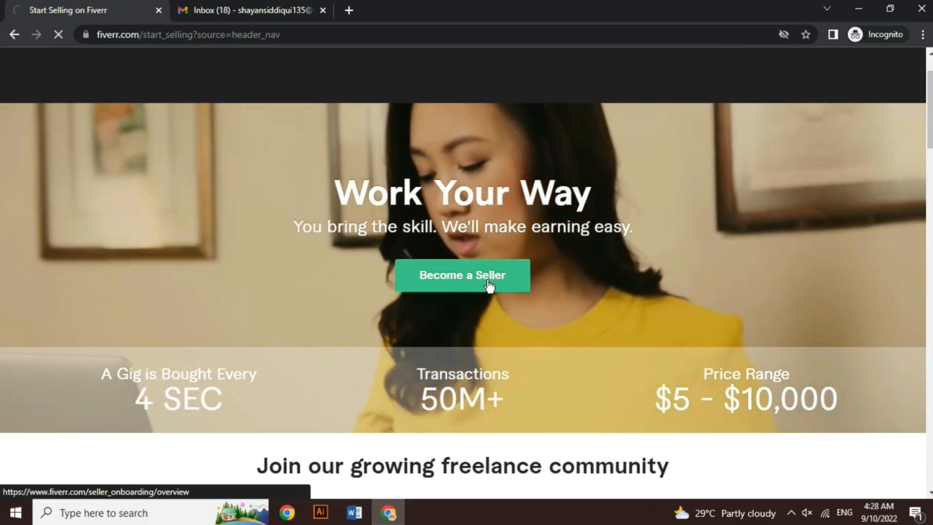
click(489, 286)
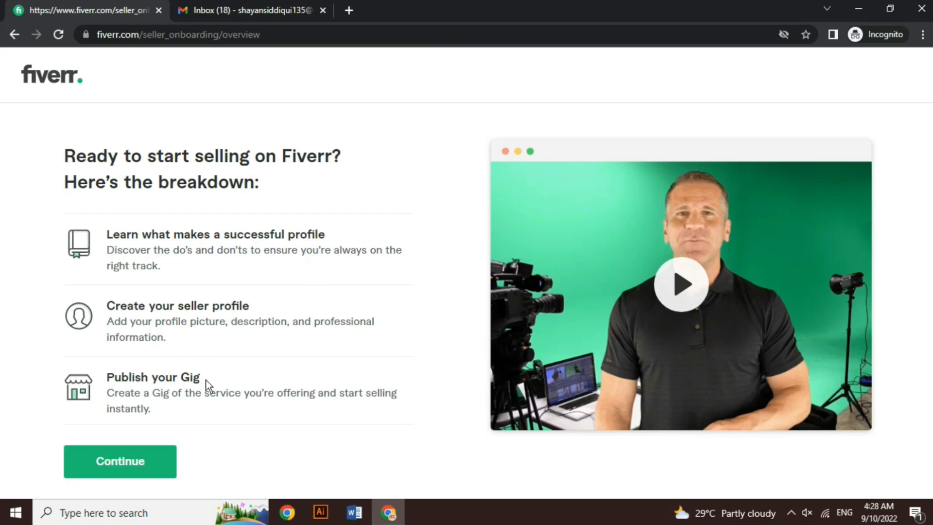
click(134, 462)
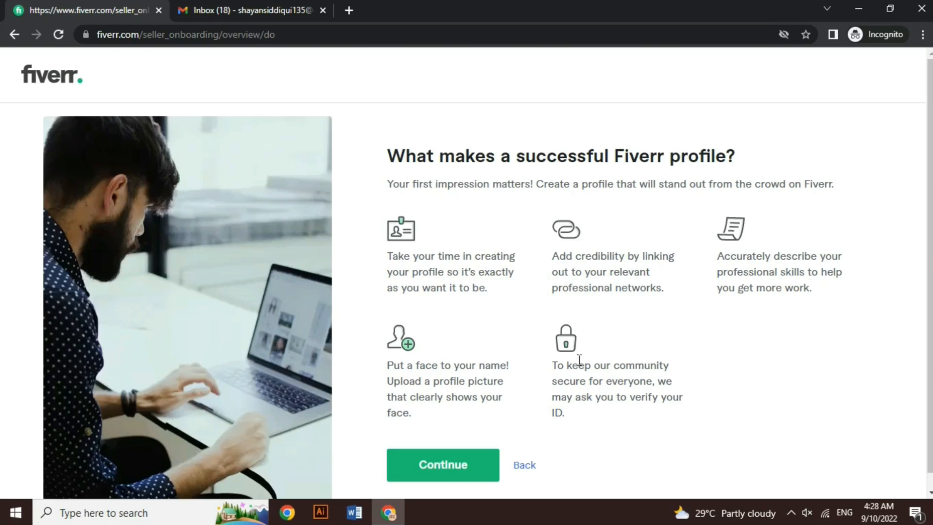
scroll(662, 323, down, 1)
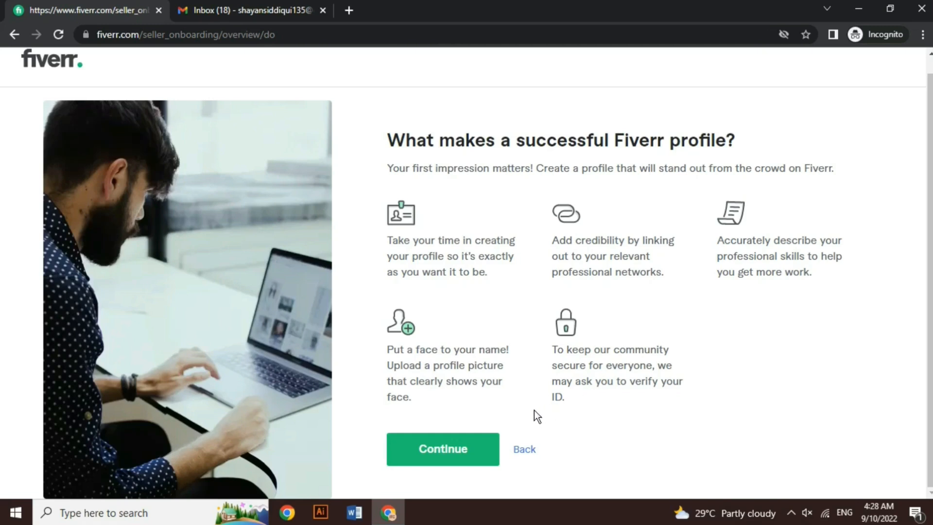
click(455, 456)
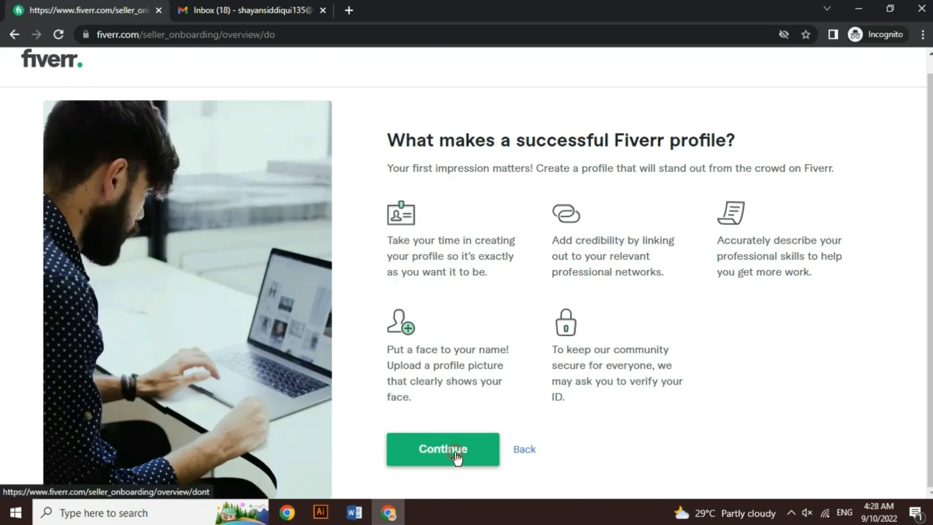
scroll(531, 357, down, 1)
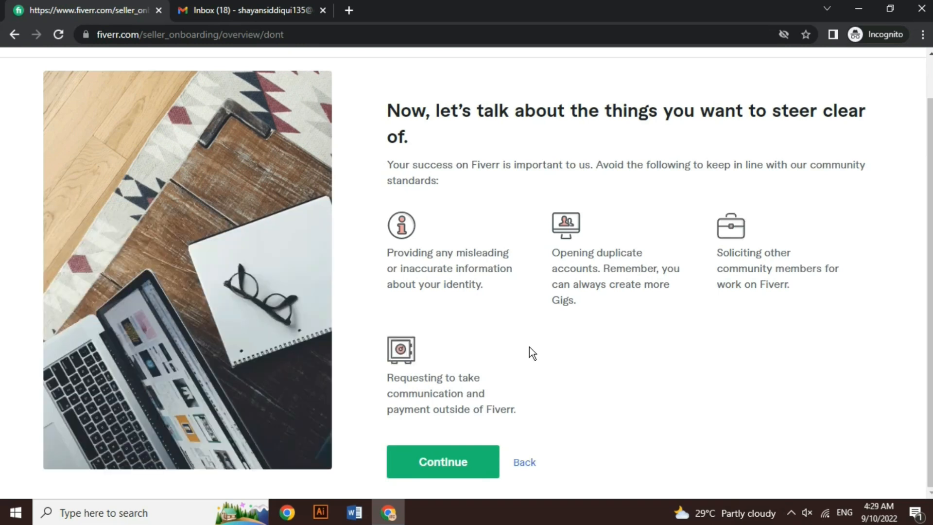
click(454, 462)
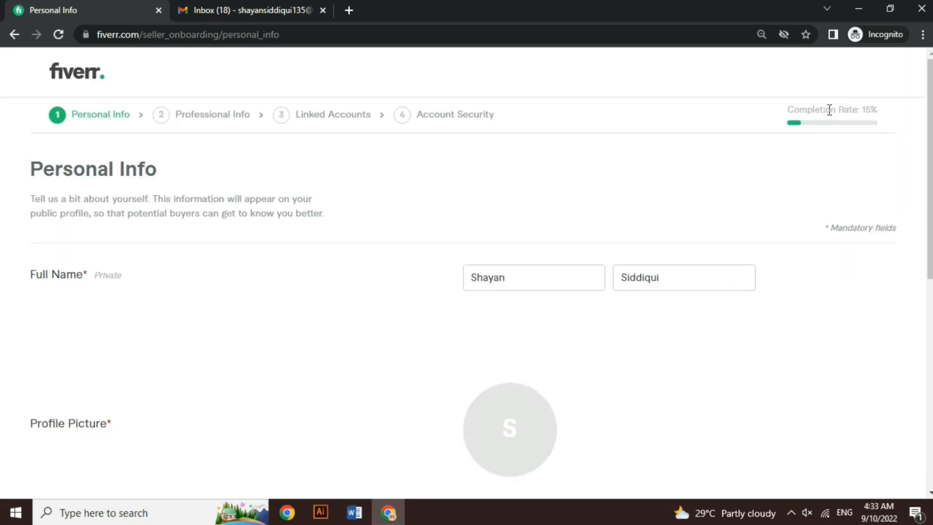
Review the 15% progress indicator and the filled-in first and last name fields.
drag(878, 110, 864, 110)
click(865, 109)
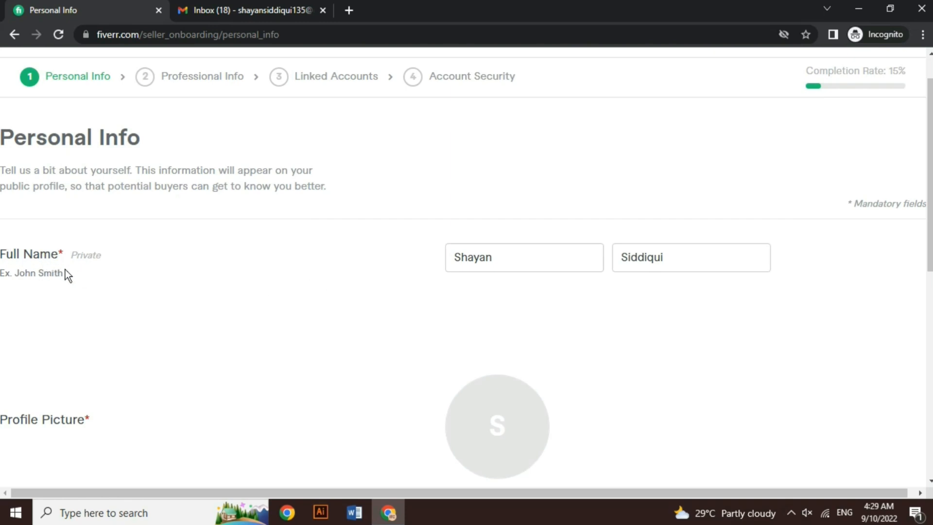
click(497, 259)
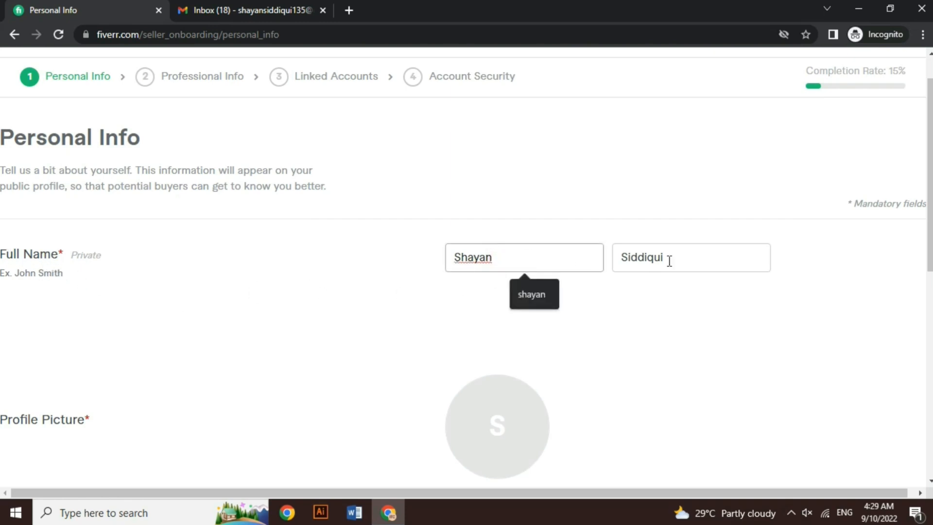
click(703, 259)
scroll(588, 277, down, 3)
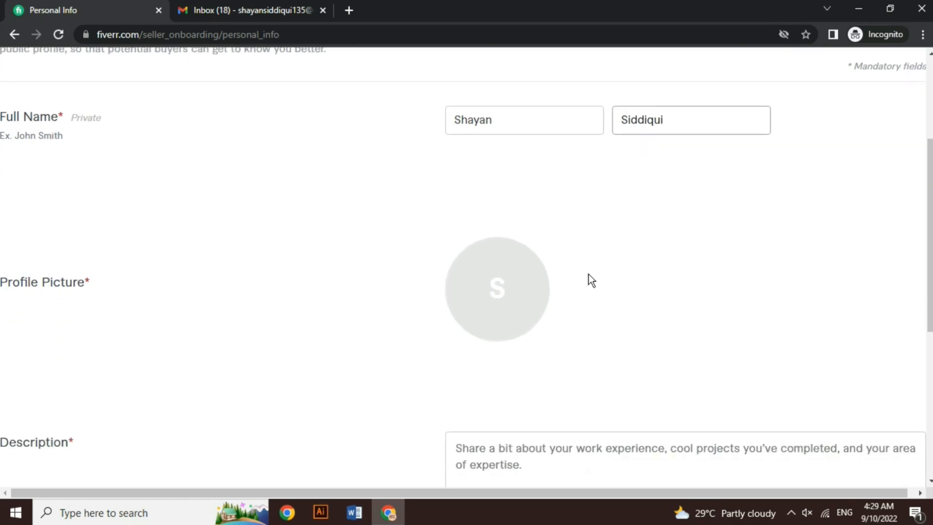
Upload the image MS-01 as the profile picture.
click(500, 295)
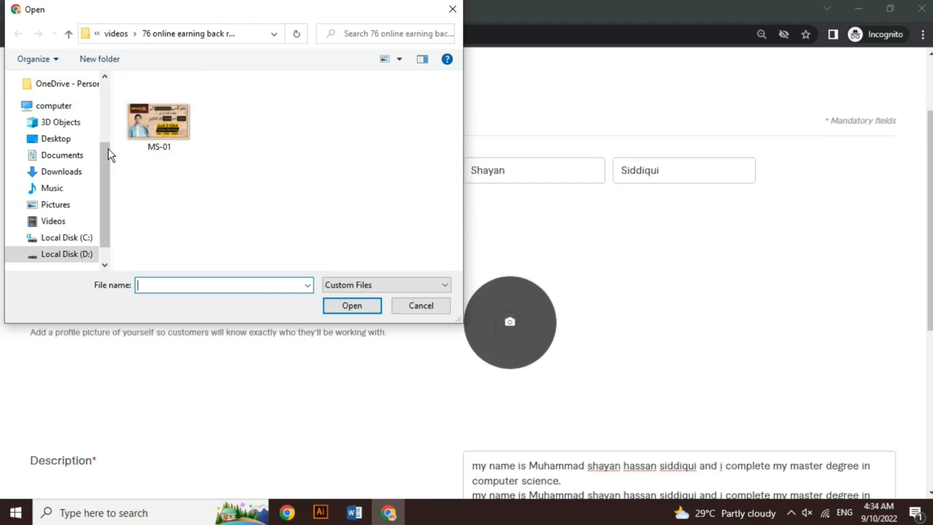
click(159, 122)
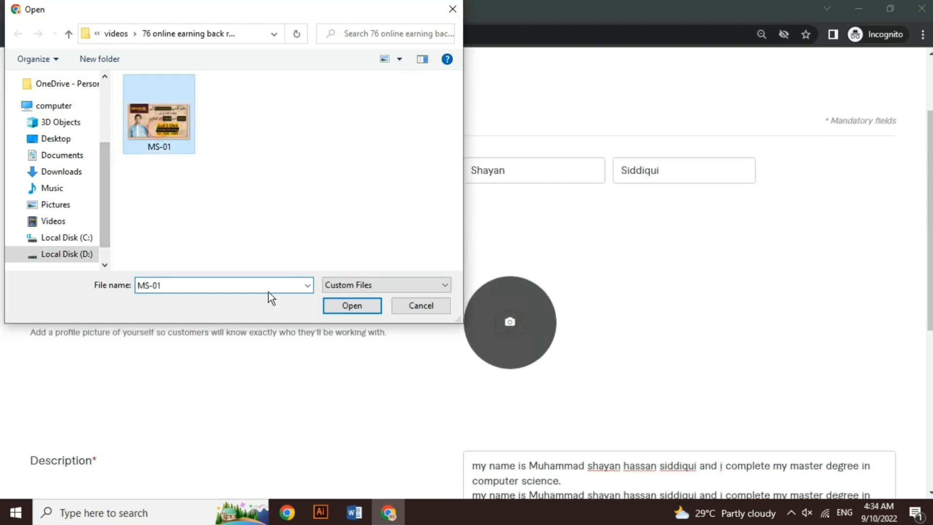
click(352, 306)
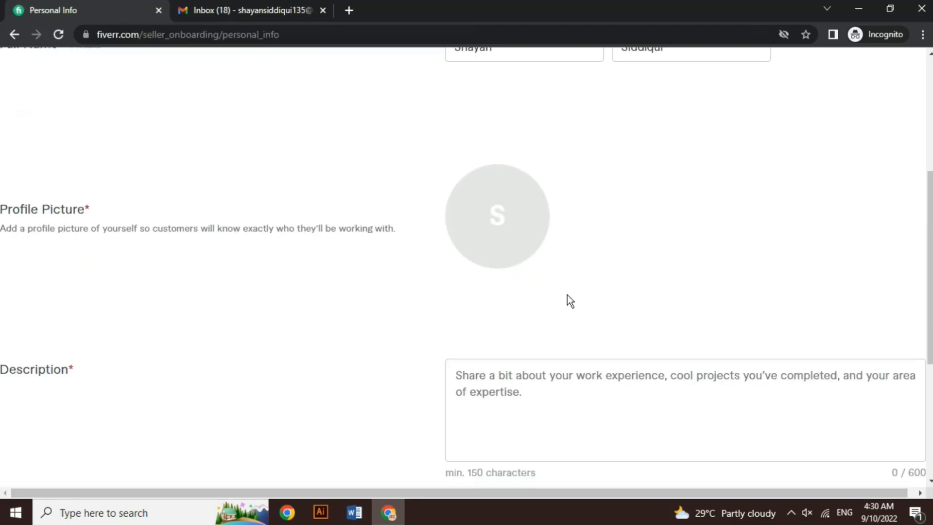
scroll(202, 340, down, 1)
Write a computer science master's self-introduction, pasting it twice to reach 193 characters.
click(491, 321)
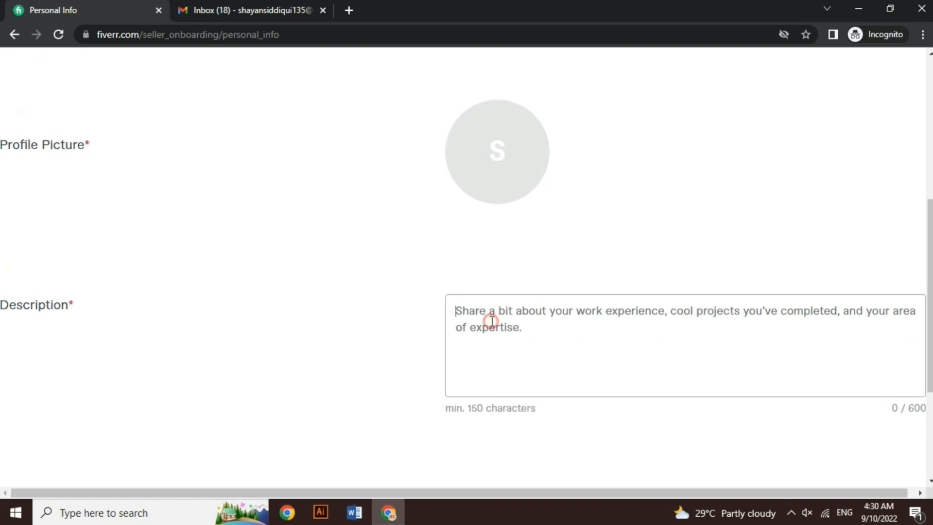
key(ctrl+minus)
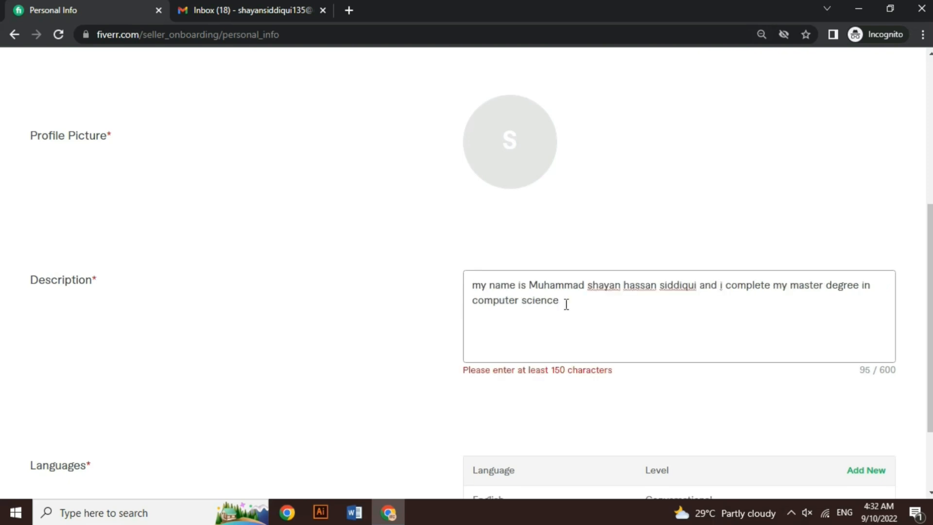
click(567, 305)
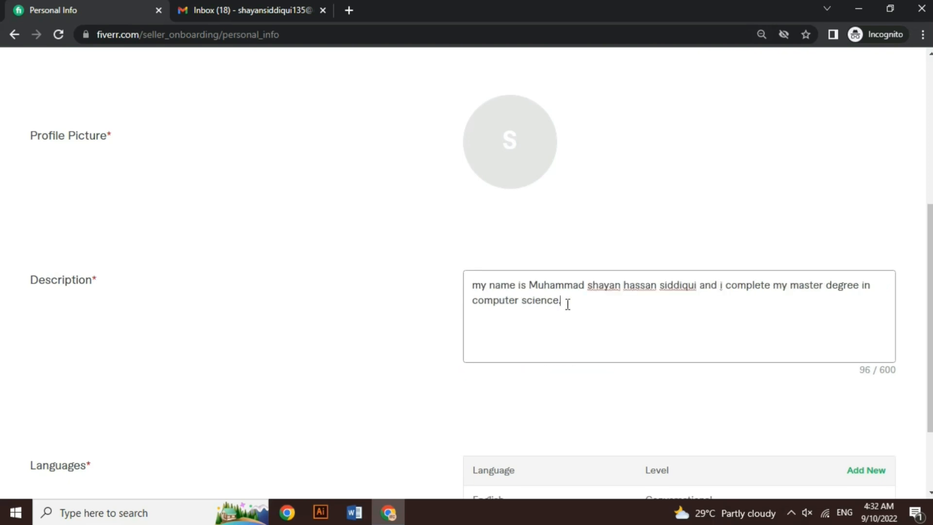
drag(568, 305, 454, 275)
key(ctrl+c)
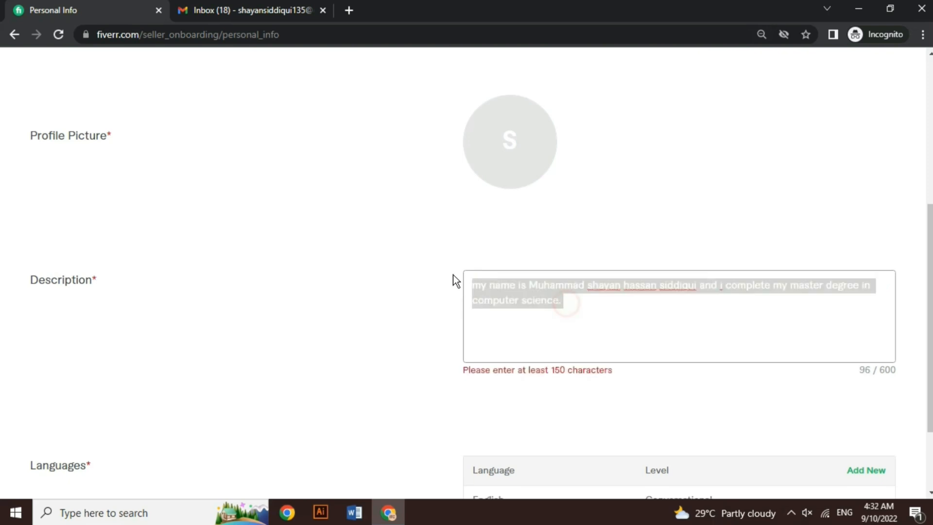
click(519, 323)
key(Return)
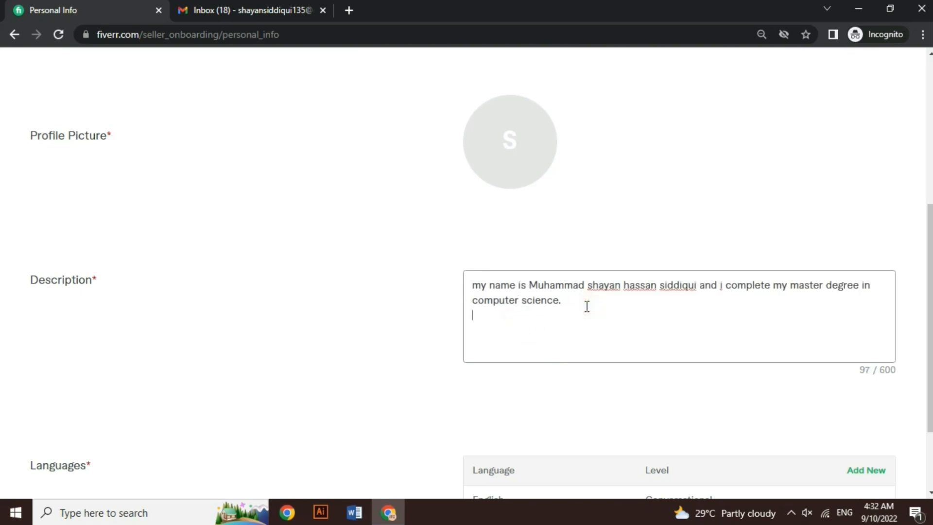
key(ctrl+v)
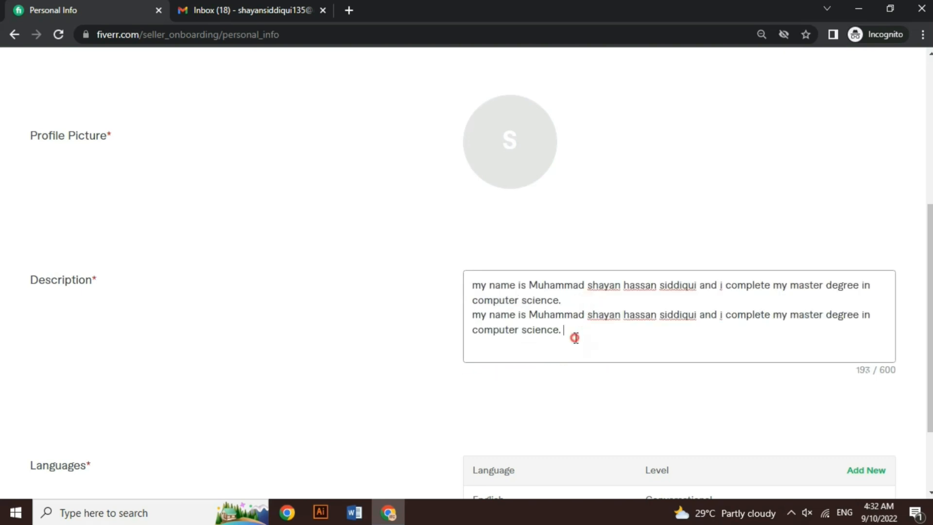
scroll(610, 269, down, 1)
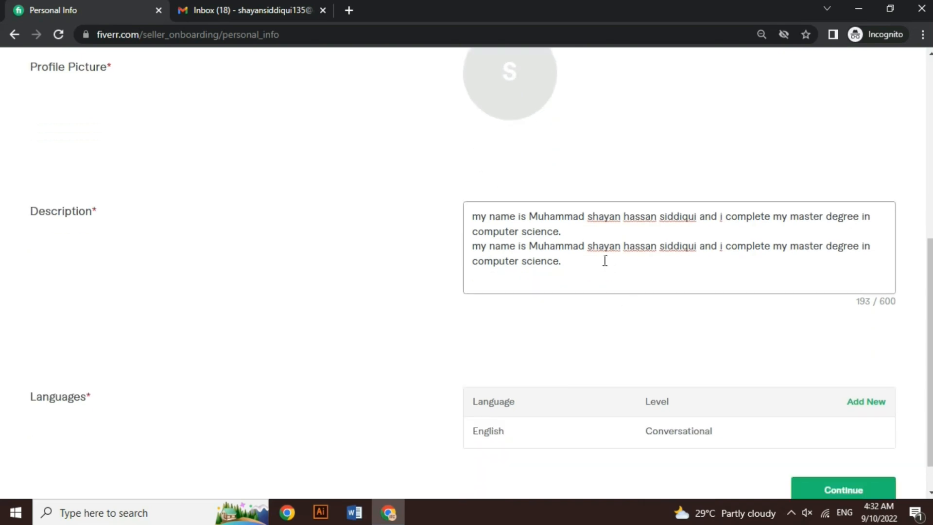
scroll(604, 267, down, 1)
scroll(605, 270, up, 1)
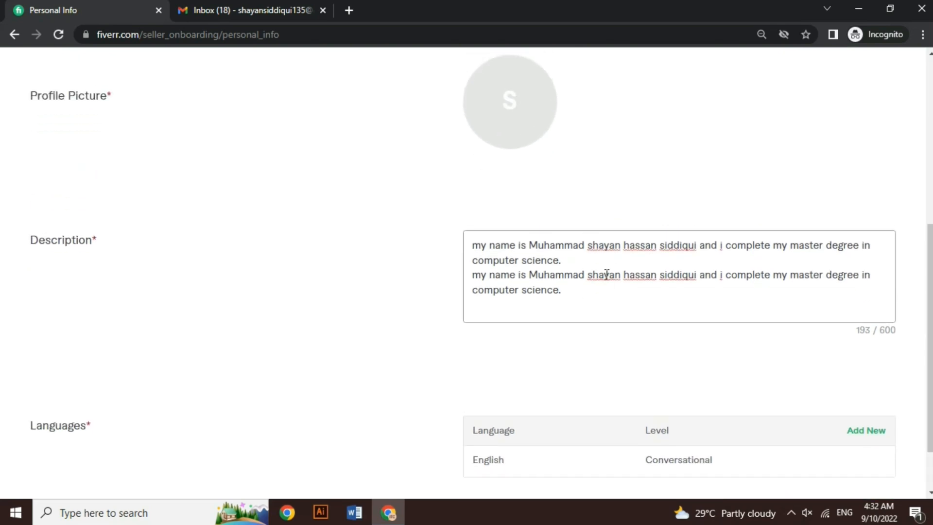
scroll(607, 275, down, 1)
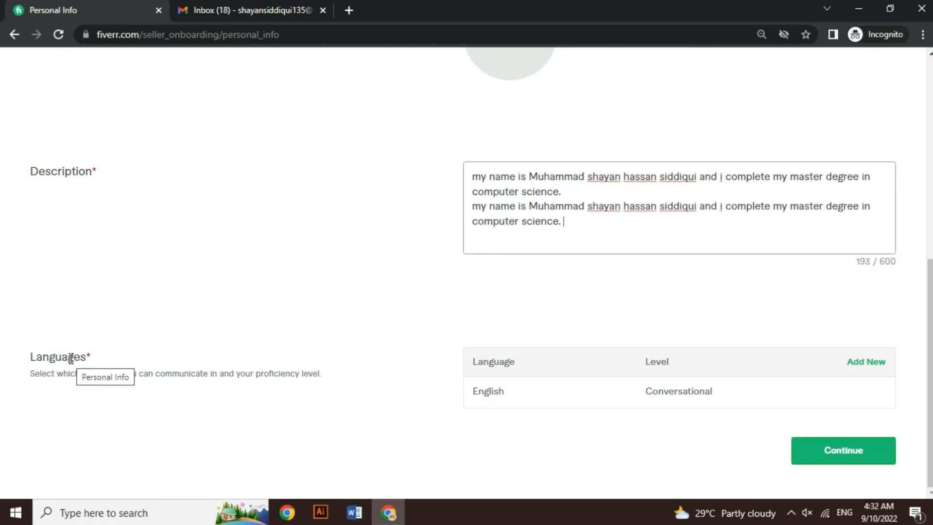
Keep English at Conversational level and update its language entry.
click(505, 362)
click(880, 363)
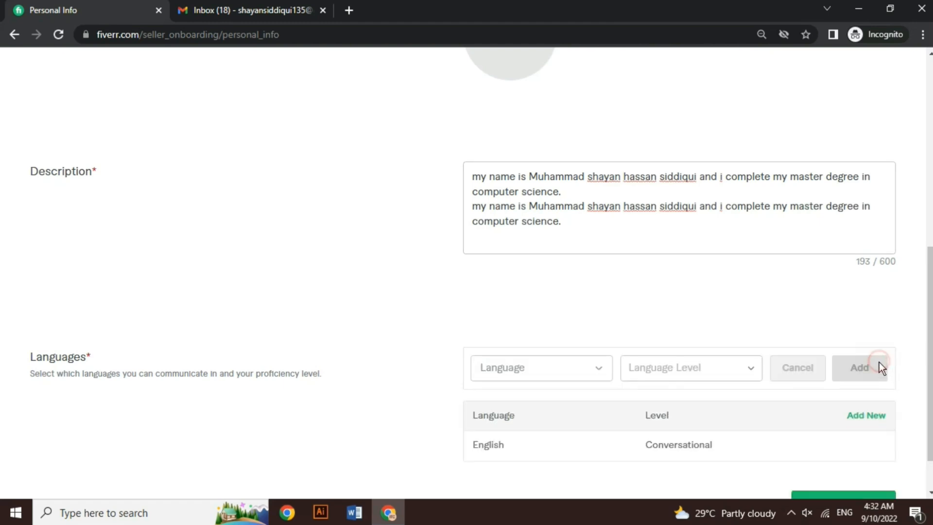
click(590, 367)
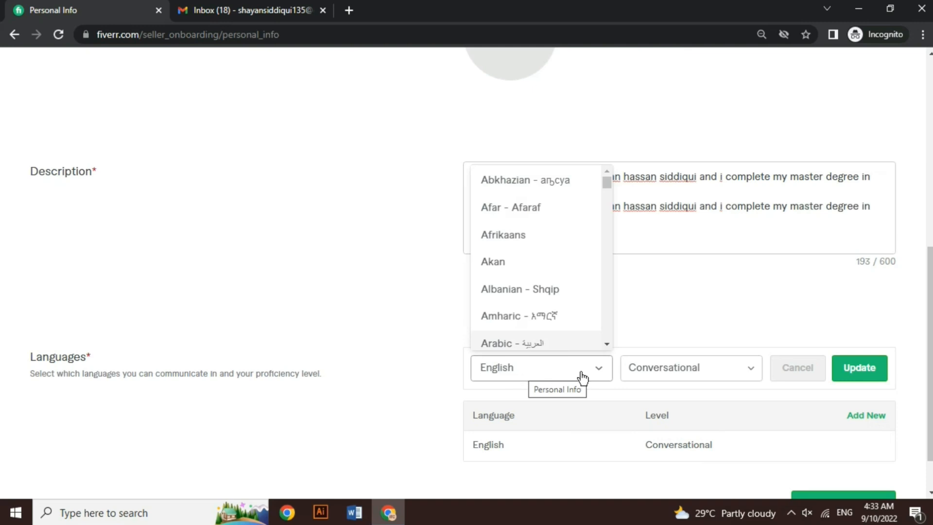
click(603, 374)
click(757, 375)
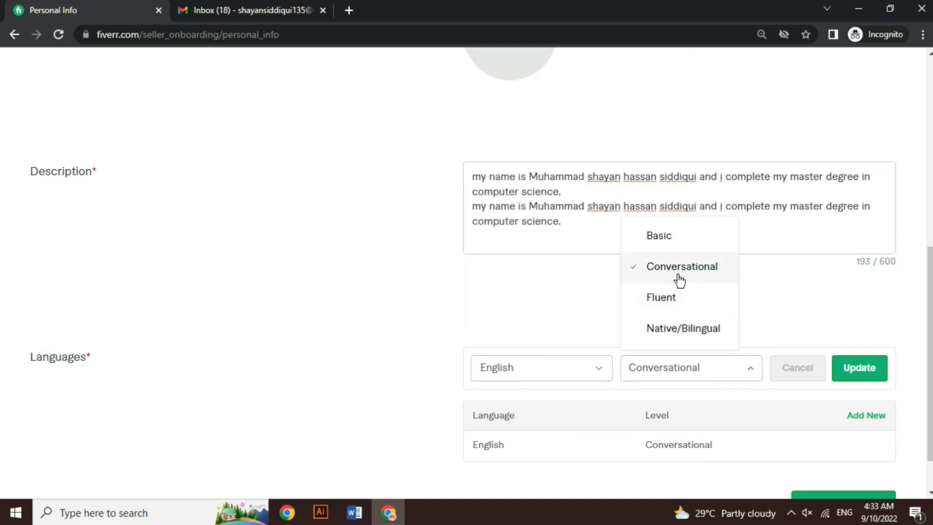
click(703, 273)
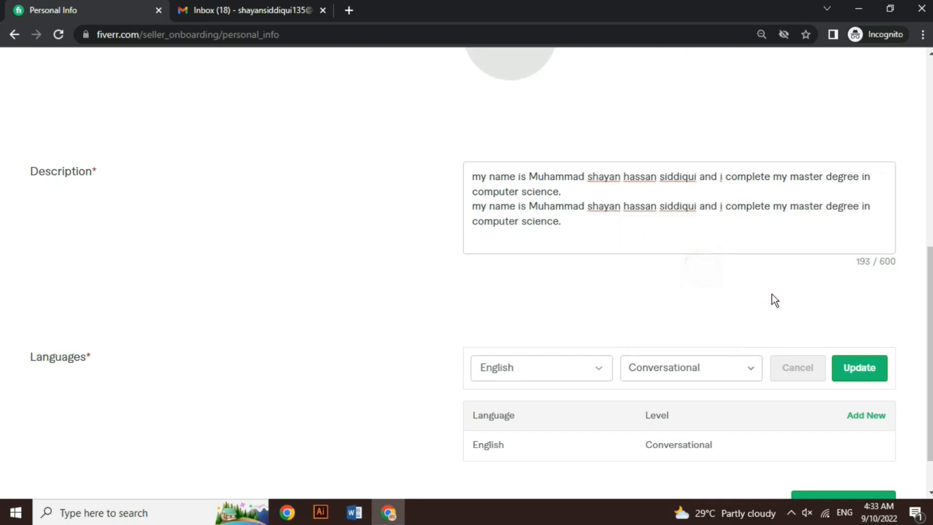
click(866, 372)
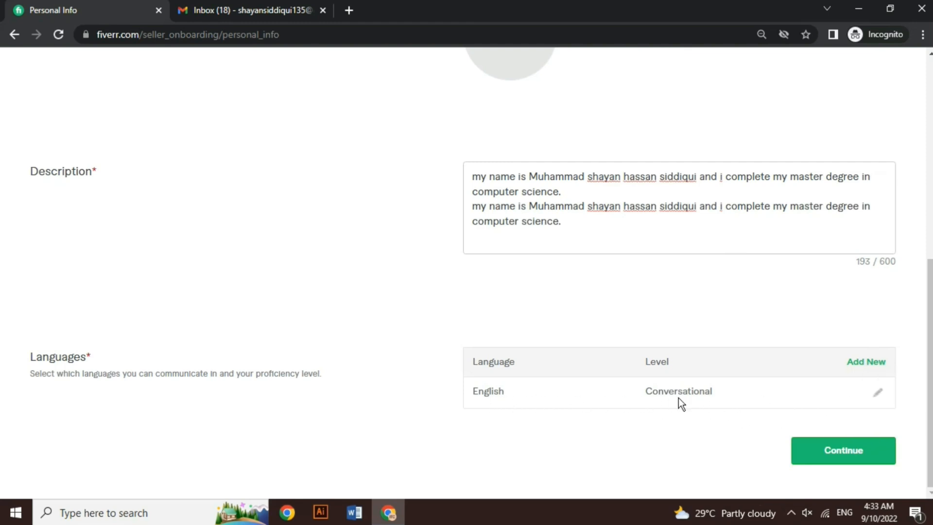
Add Urdu at Conversational level and continue to Professional Info.
click(873, 363)
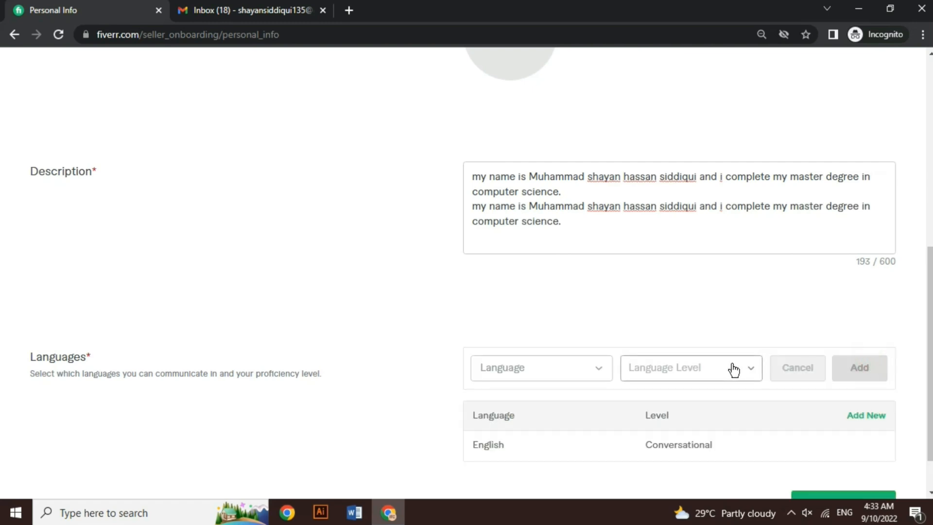
click(505, 373)
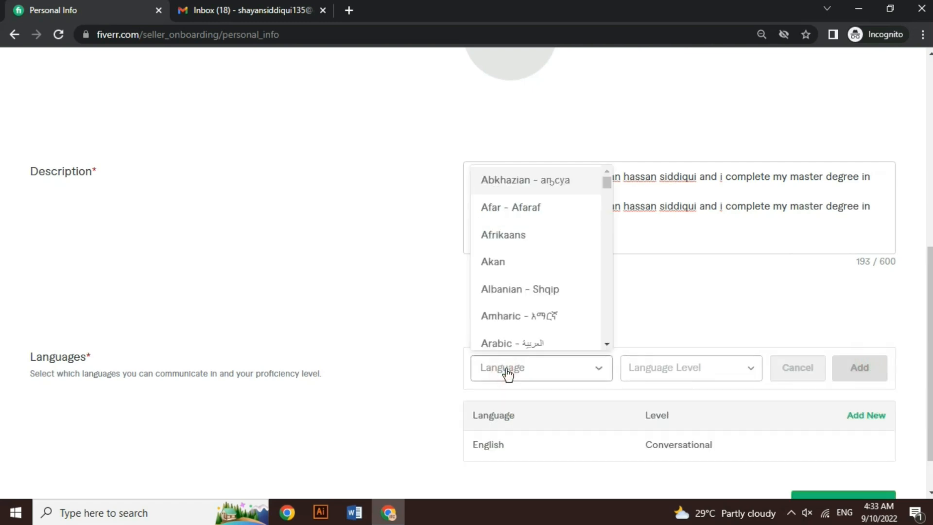
text(urdu)
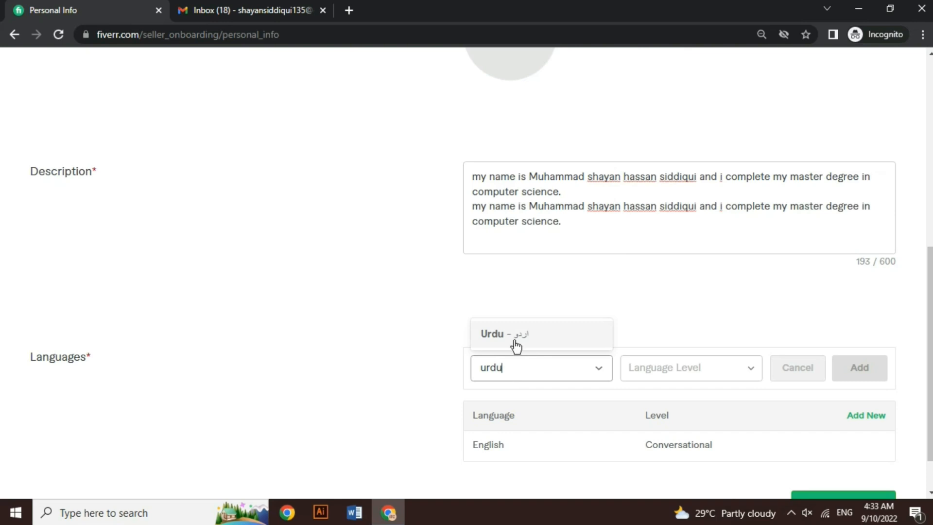
click(493, 332)
click(725, 371)
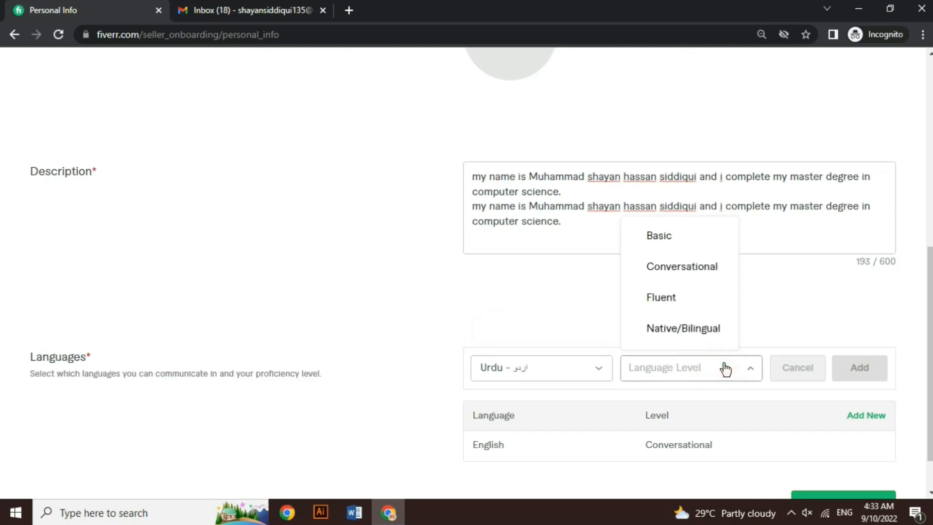
click(690, 270)
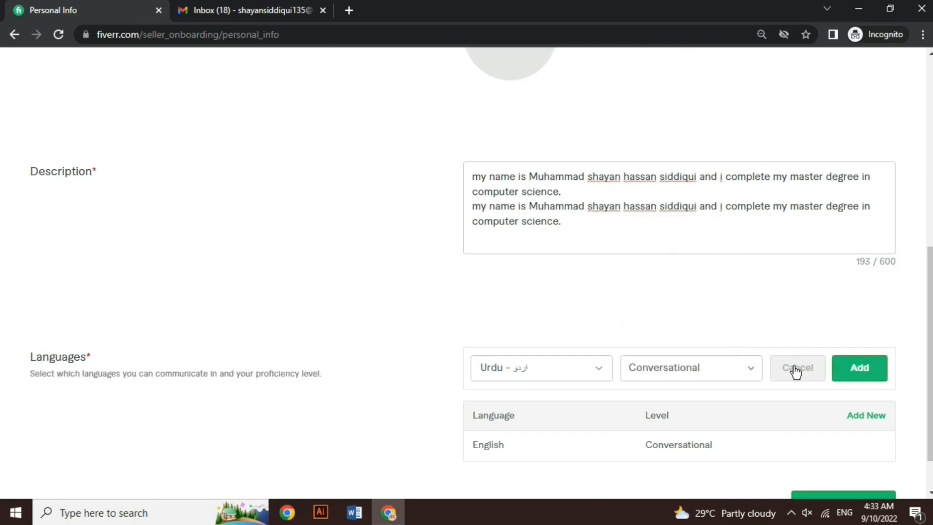
click(864, 371)
scroll(735, 334, down, 1)
click(836, 452)
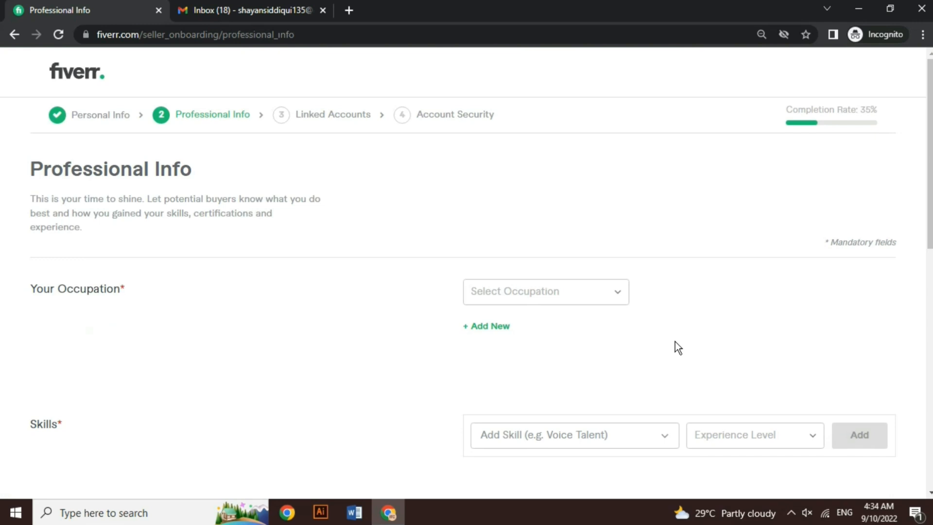
Set the occupation to Graphics & Design, from 2019 to 2022.
drag(861, 110, 877, 108)
click(877, 107)
scroll(614, 209, down, 1)
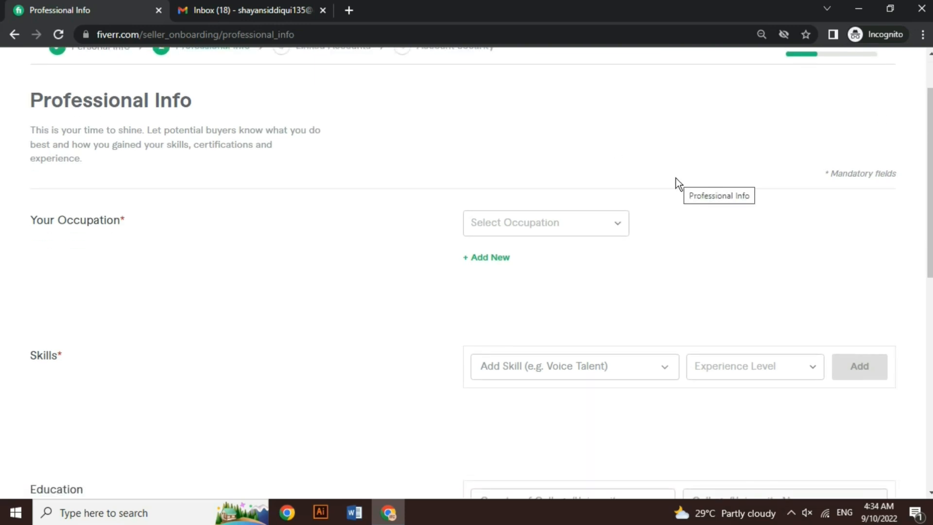
click(569, 228)
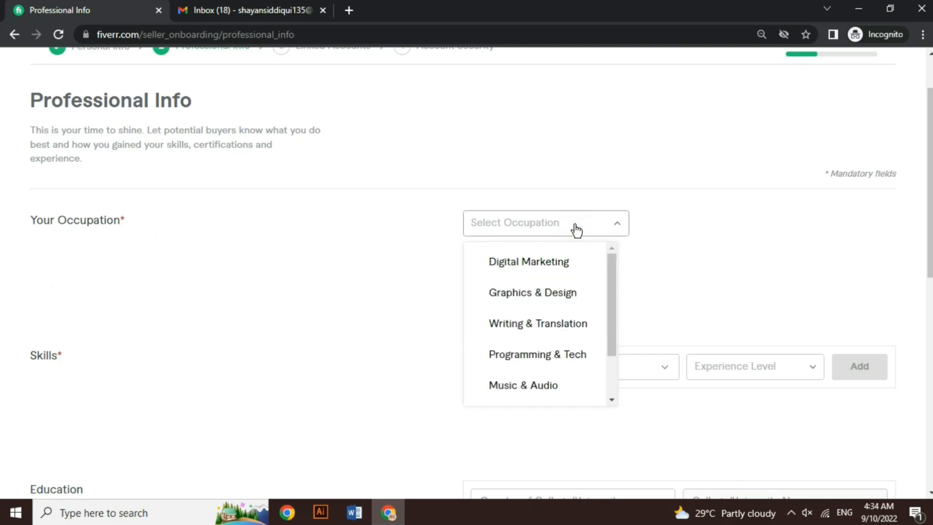
drag(612, 261, 638, 244)
click(525, 297)
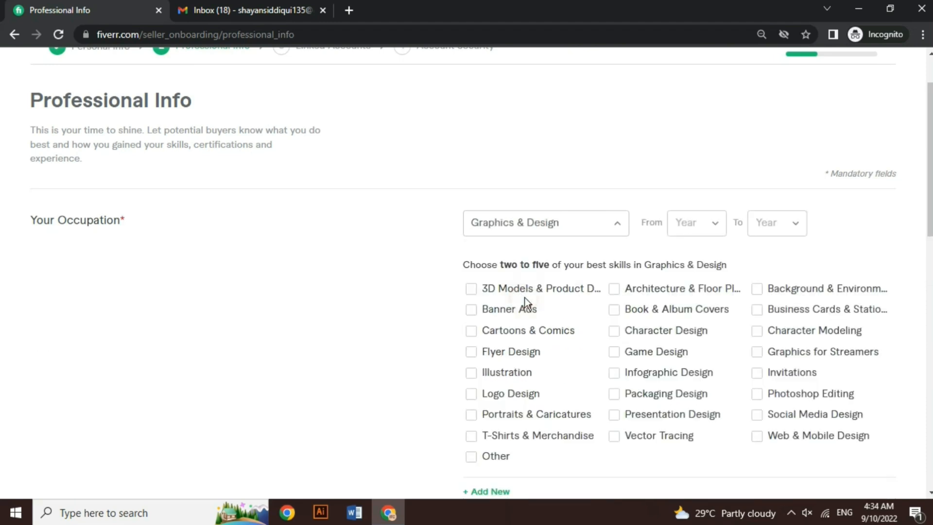
scroll(586, 169, down, 1)
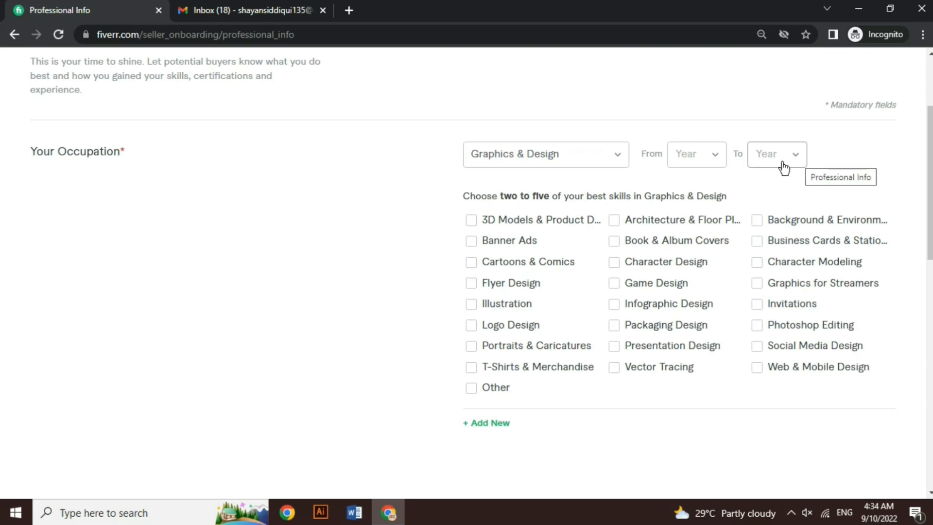
click(715, 160)
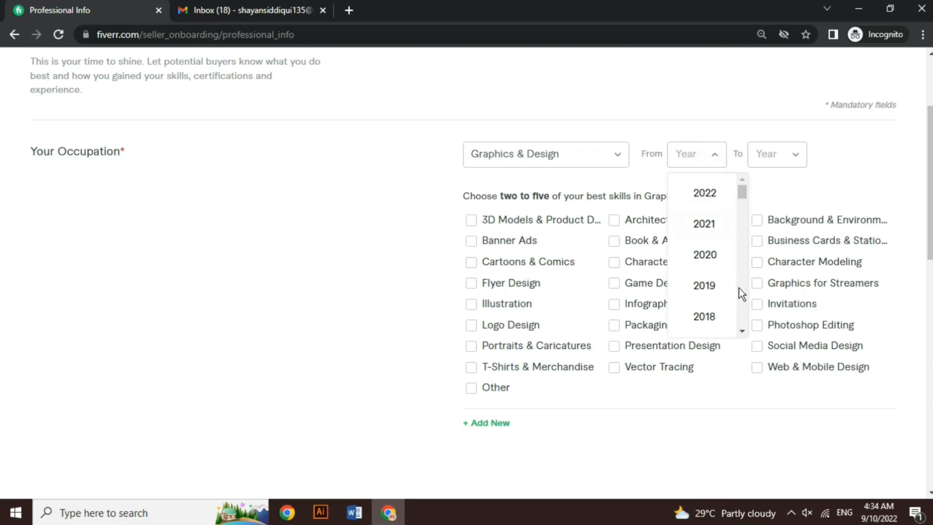
click(742, 331)
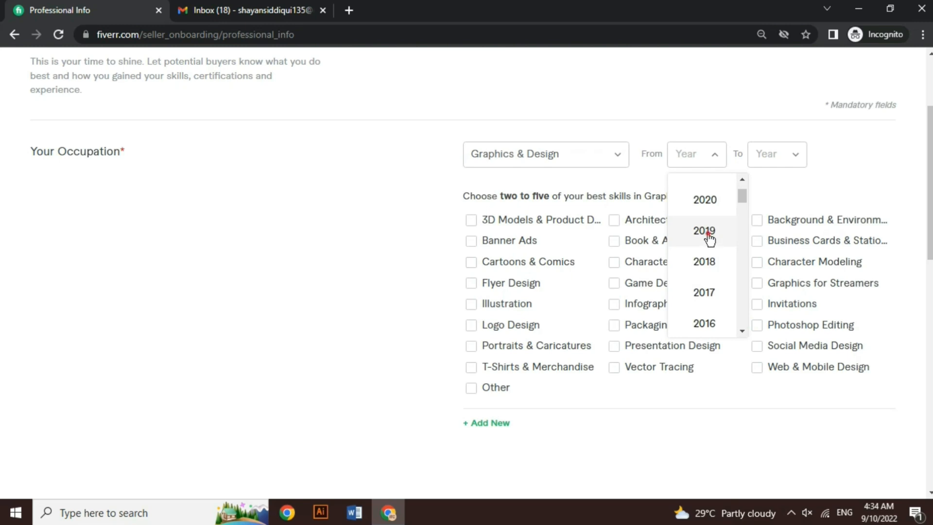
click(708, 234)
click(792, 164)
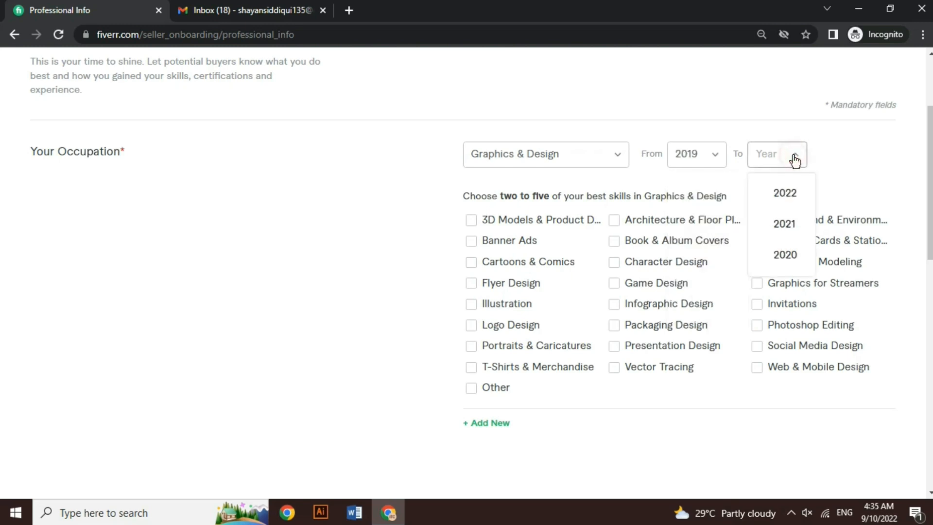
click(786, 194)
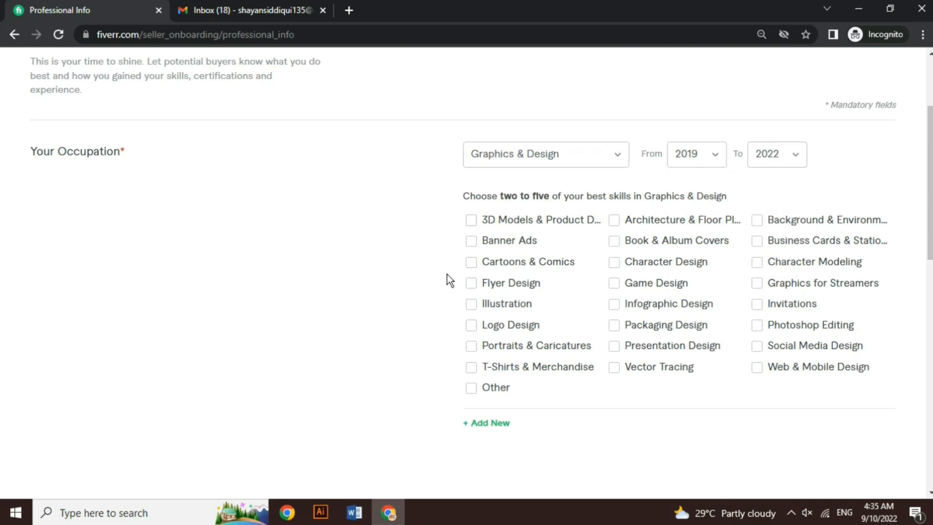
Tick Banner Ads, Flyer Design, Logo Design, T-Shirts & Merchandise and Vector Tracing.
click(472, 243)
click(472, 284)
click(471, 325)
click(472, 368)
click(626, 372)
scroll(608, 403, down, 5)
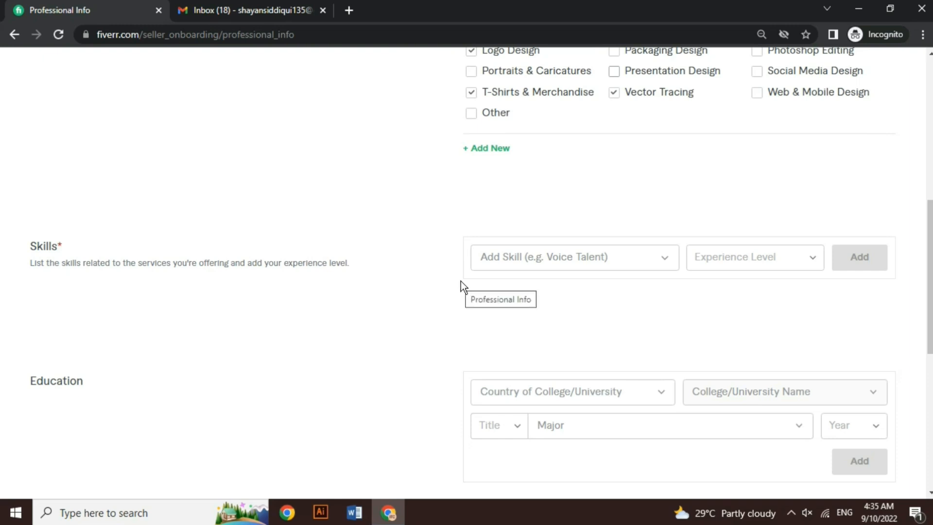
Search 'ms off' and add Data entry MS Office to Skills at Expert level.
click(596, 264)
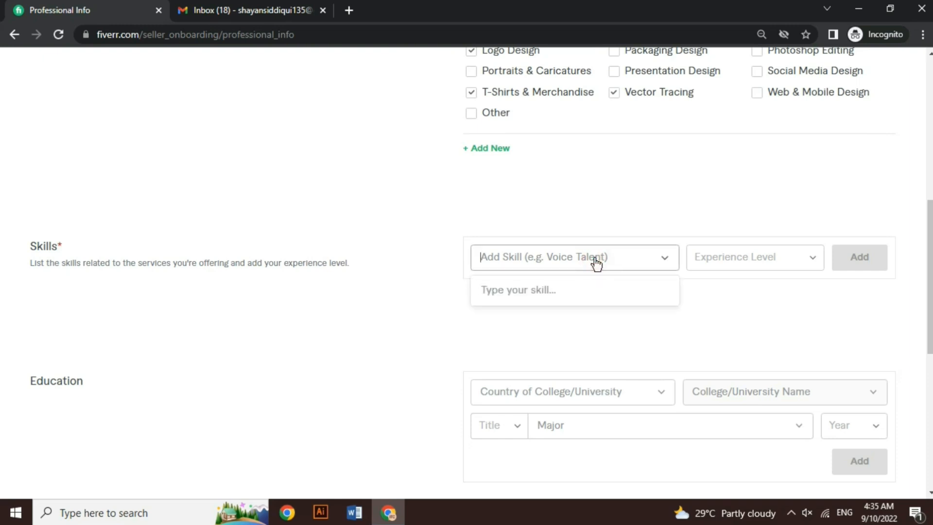
text(ms off)
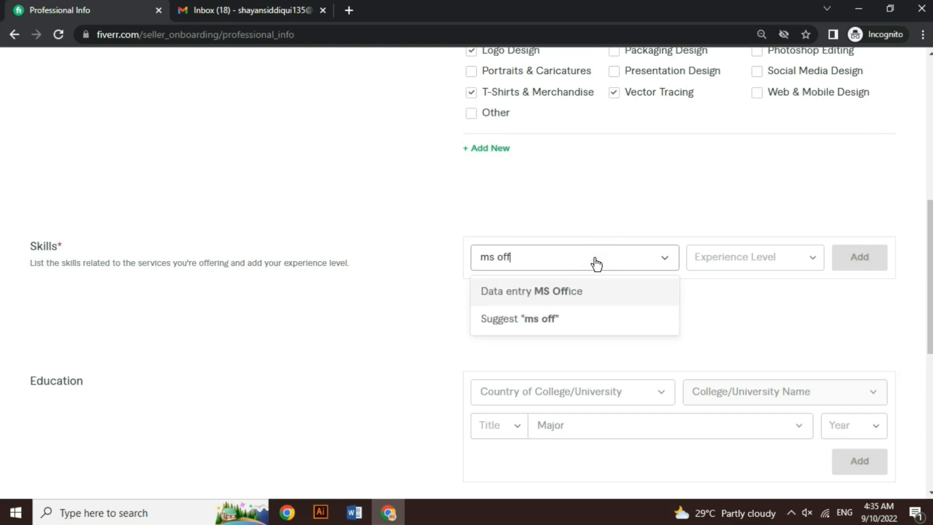
click(559, 293)
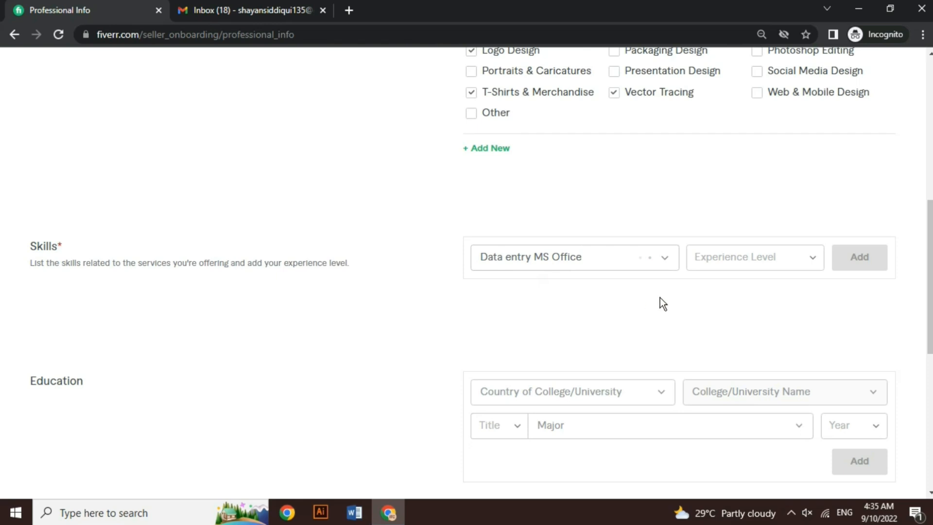
click(780, 260)
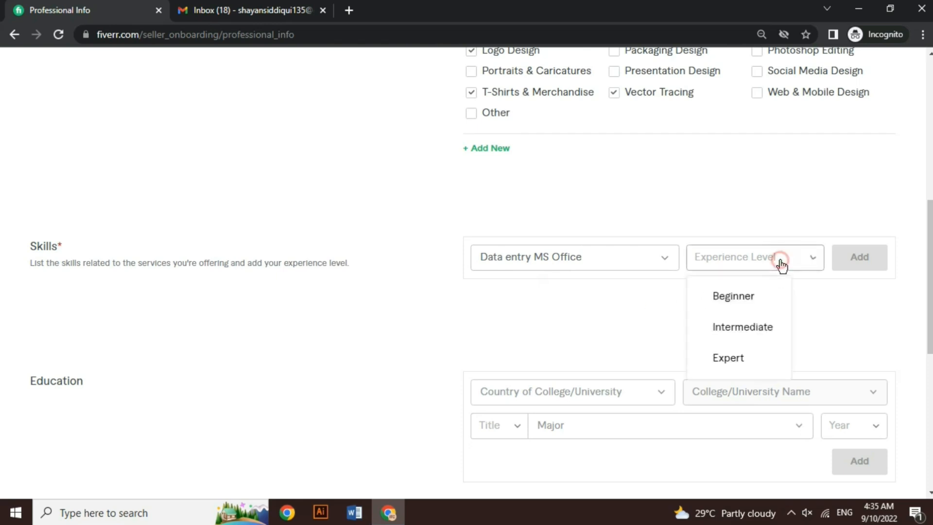
click(743, 360)
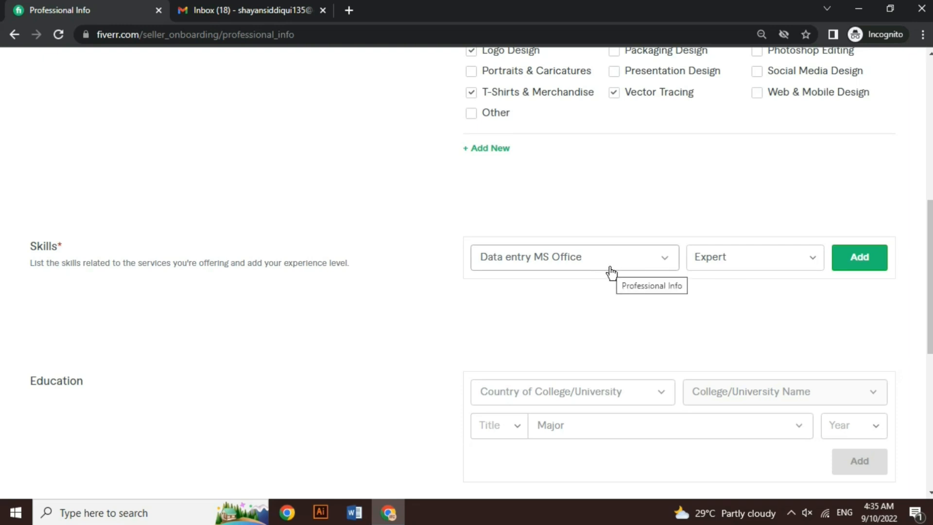
click(762, 266)
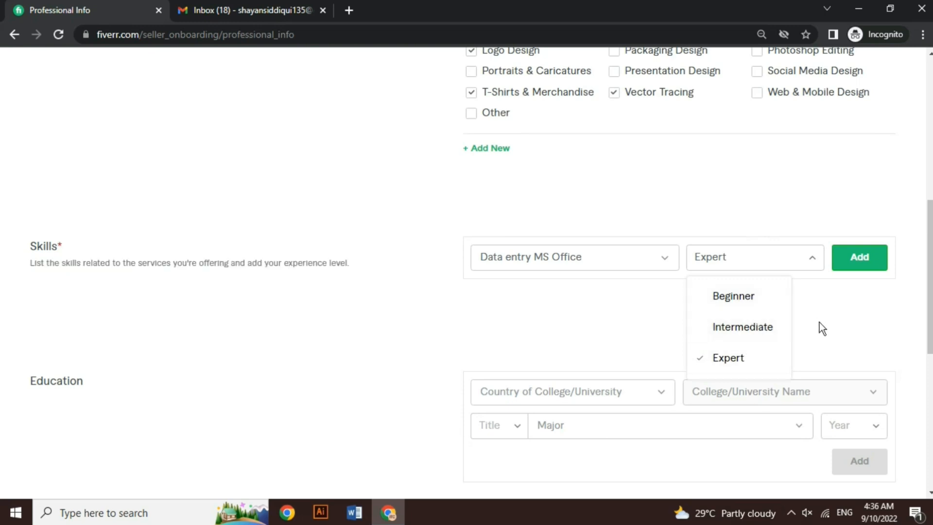
click(745, 365)
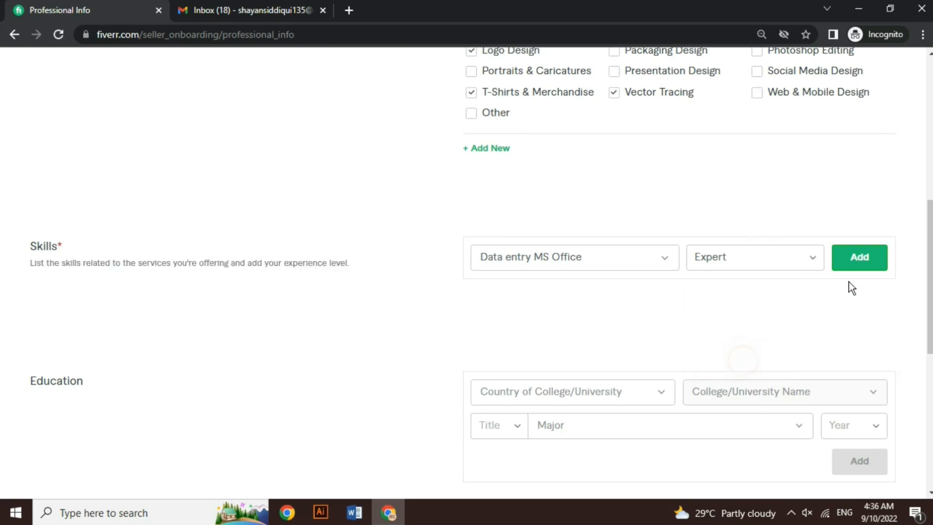
click(860, 258)
scroll(729, 292, down, 1)
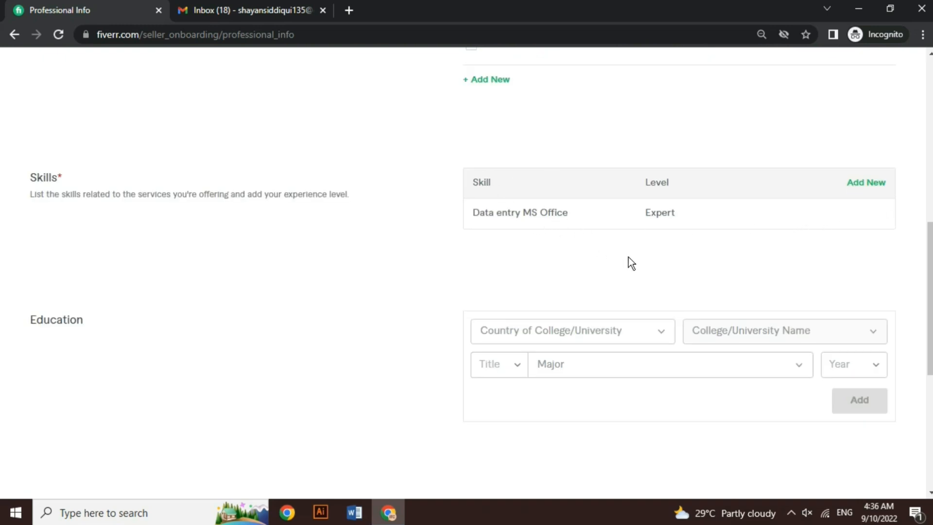
scroll(630, 250, down, 1)
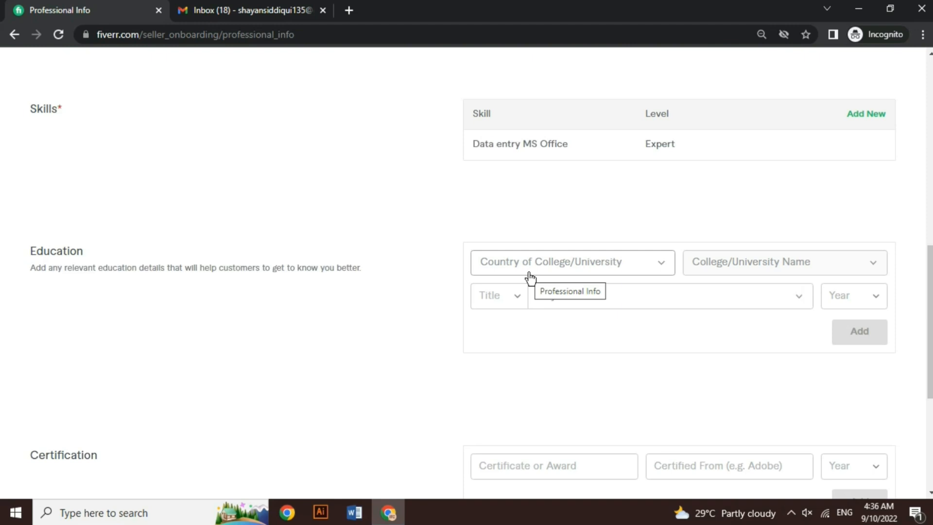
Set the college country to Pakistan and the college to PAF-KIET.
click(606, 267)
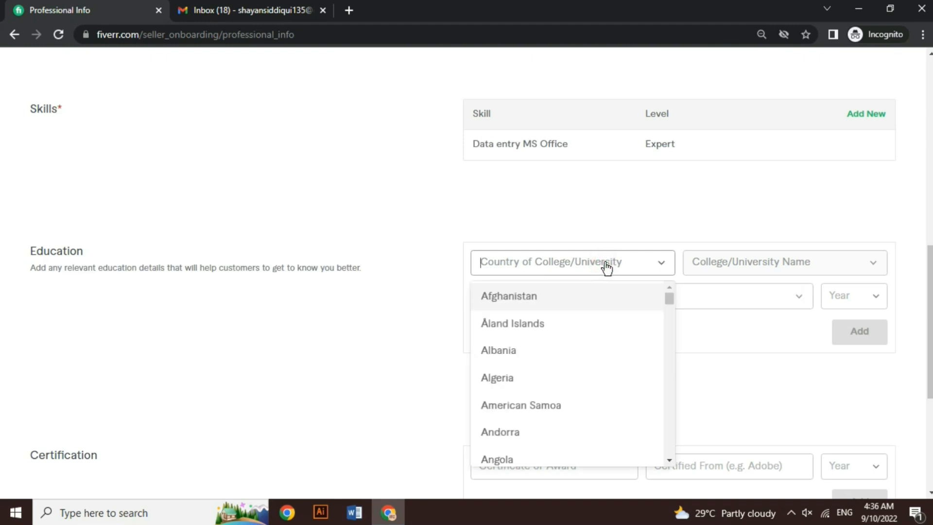
text(paksi)
key(BackSpace)
key(BackSpace)
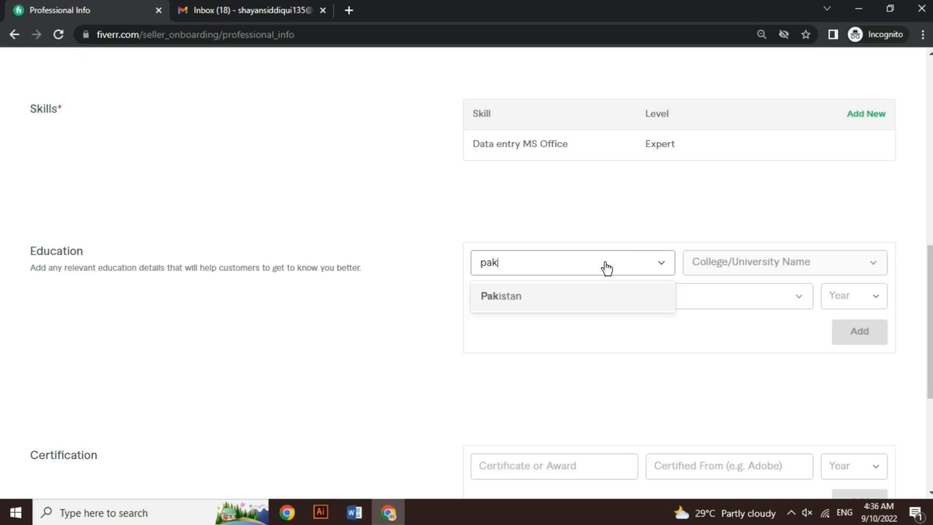
click(565, 299)
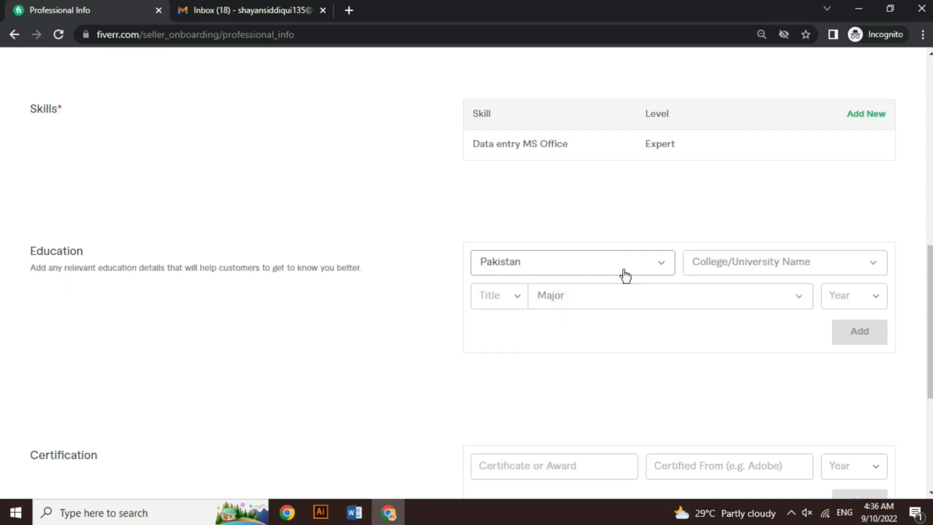
click(784, 267)
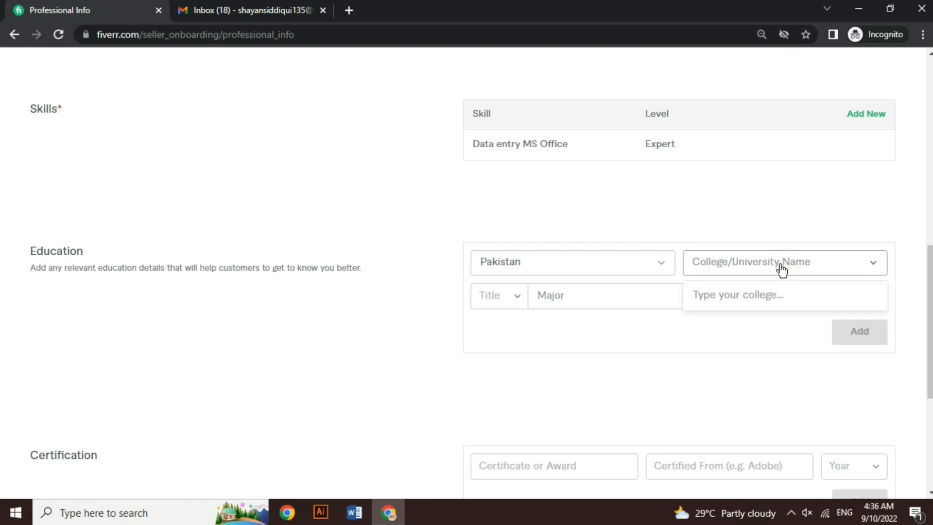
text(paf)
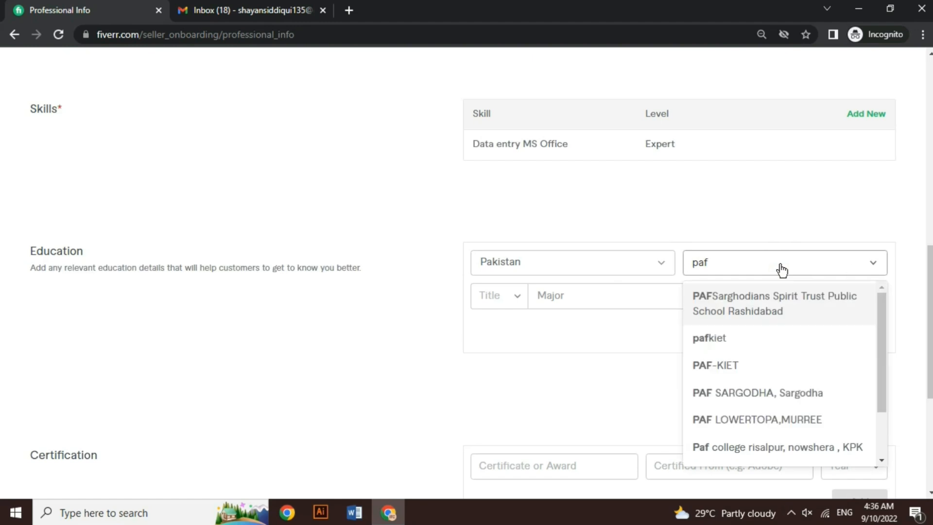
click(739, 370)
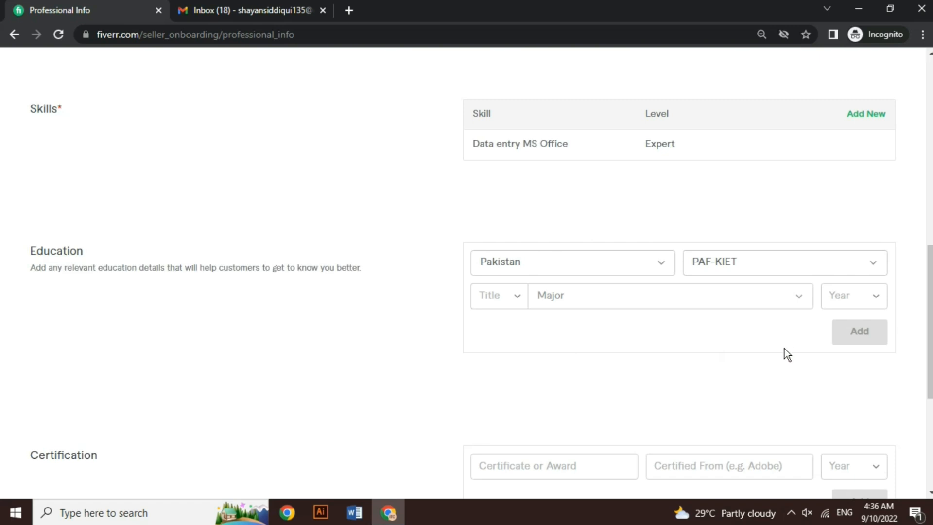
Choose B.Sc. as the degree title and computer science as the major.
click(511, 298)
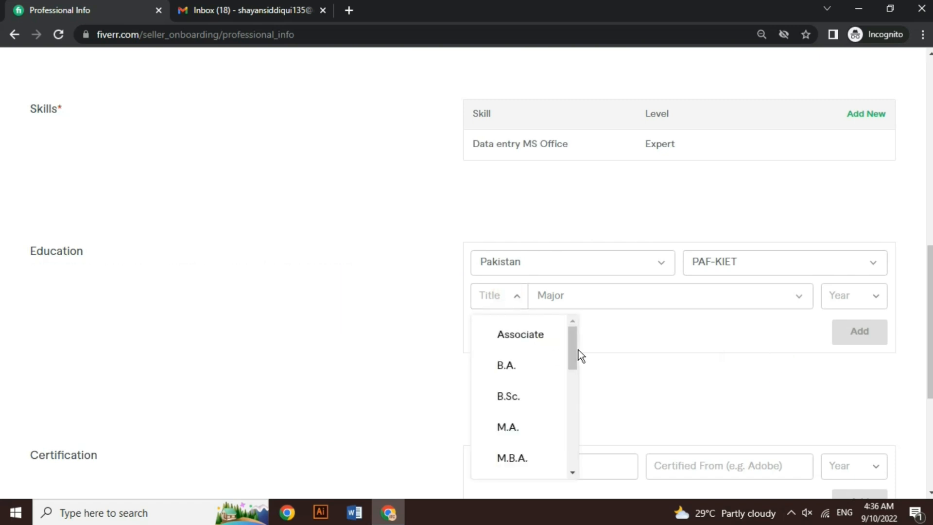
click(518, 399)
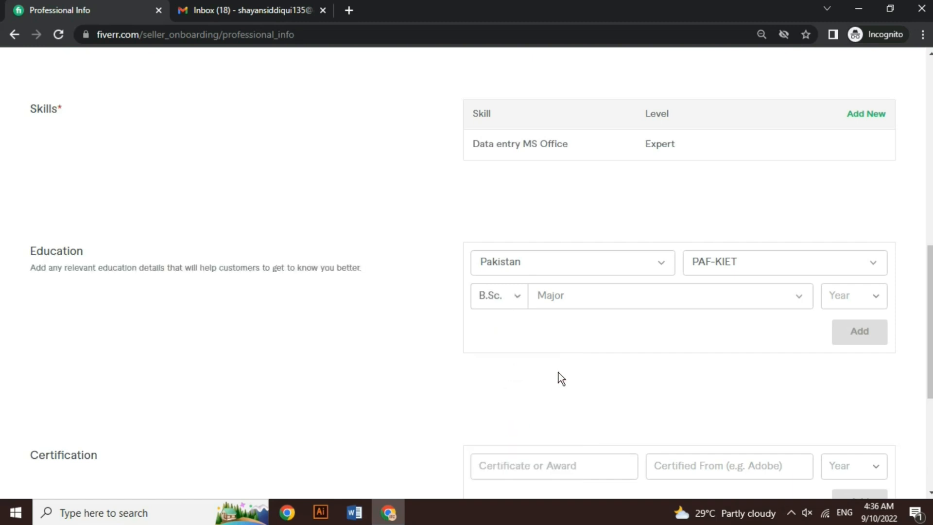
click(578, 299)
text(computer )
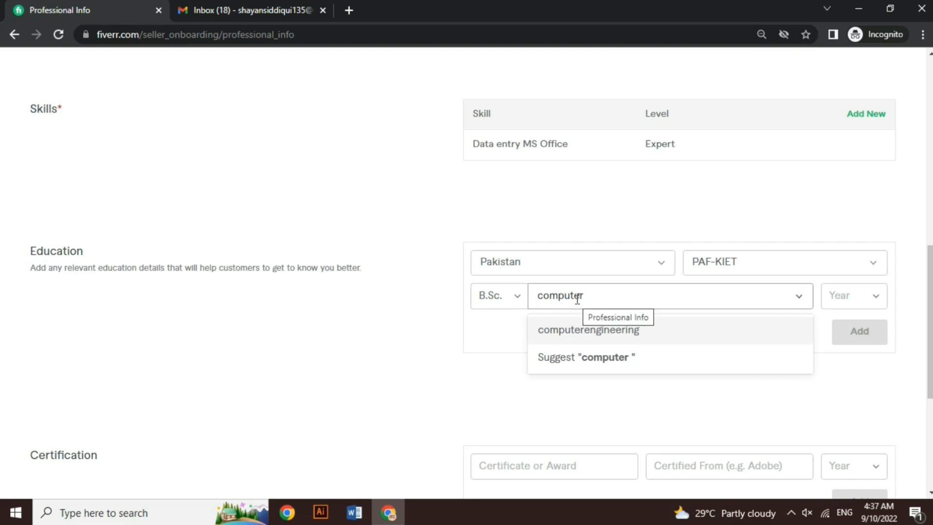
text(sc)
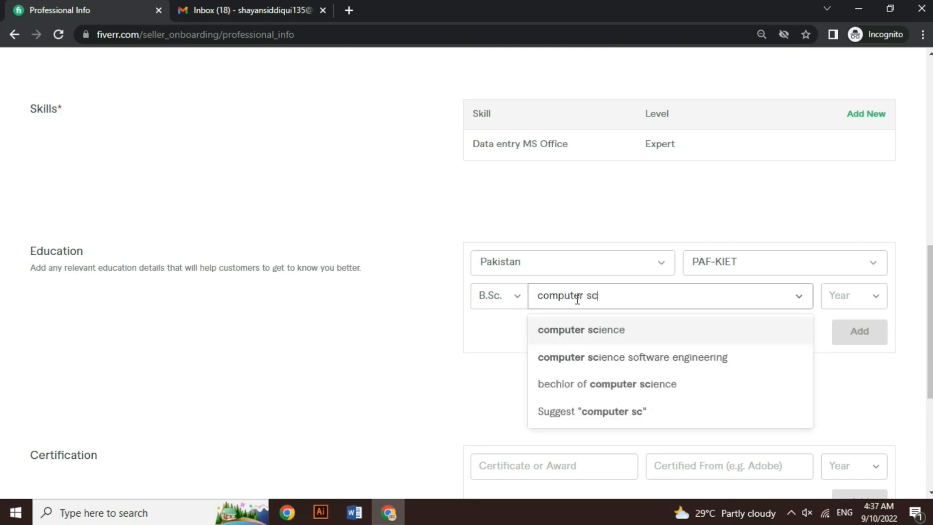
click(610, 333)
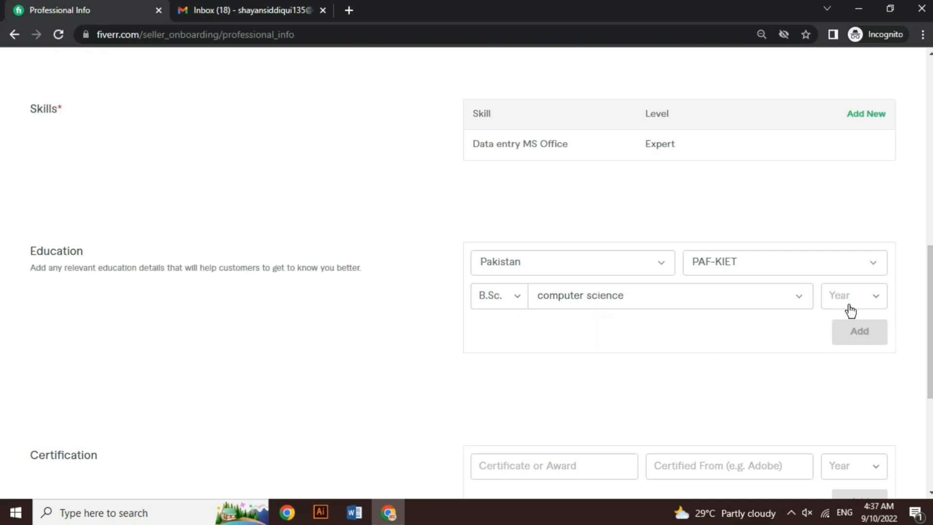
Set graduation year 2020 and add the education entry.
click(869, 297)
click(896, 473)
click(896, 472)
click(896, 472)
click(895, 473)
click(896, 473)
click(896, 473)
scroll(862, 390, down, 1)
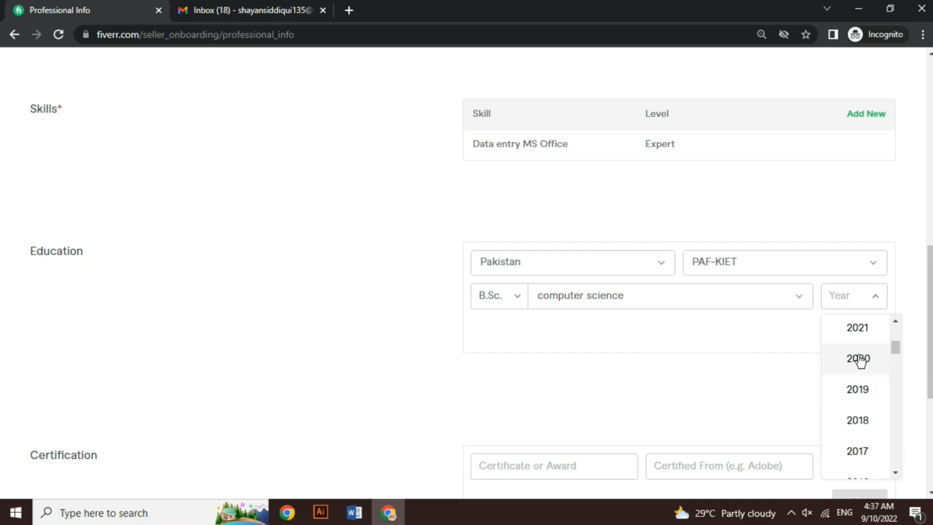
click(859, 362)
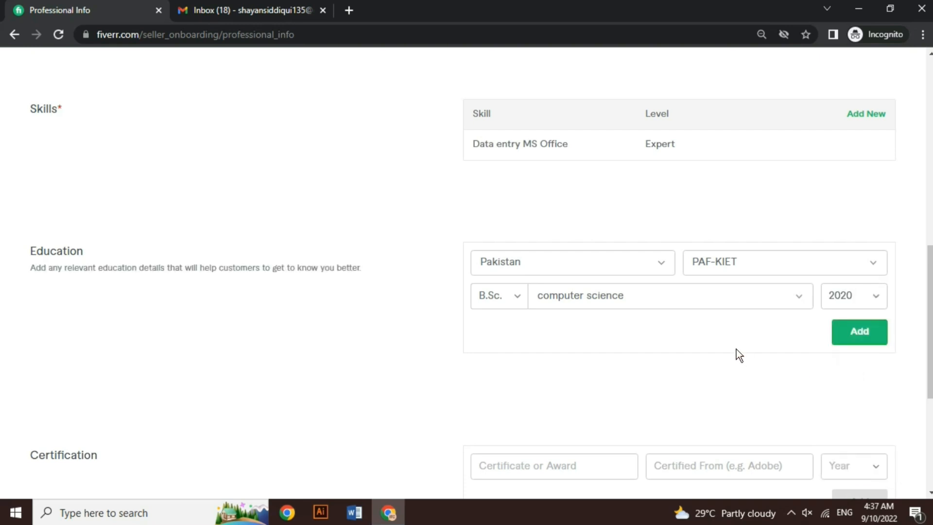
click(870, 341)
scroll(720, 327, down, 3)
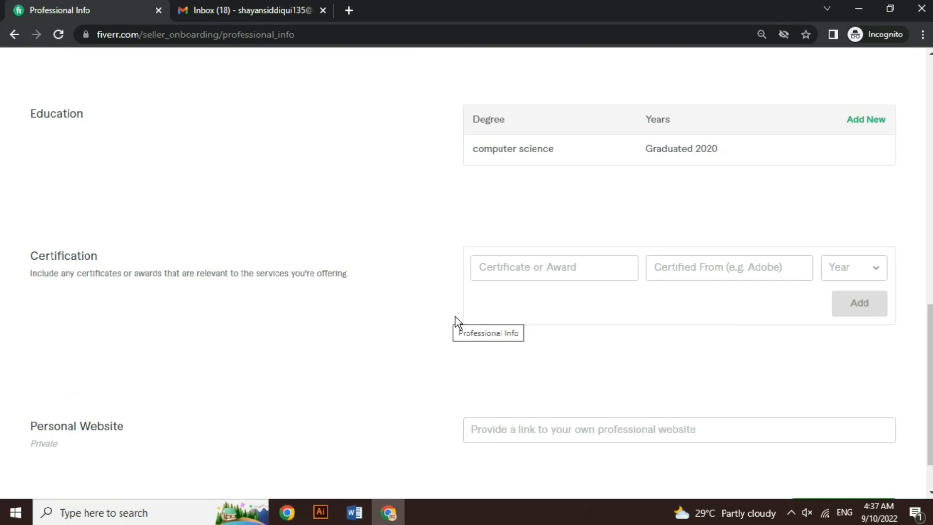
Enter the certificate 'diploma in graphics designing', certified from adobe.
click(542, 271)
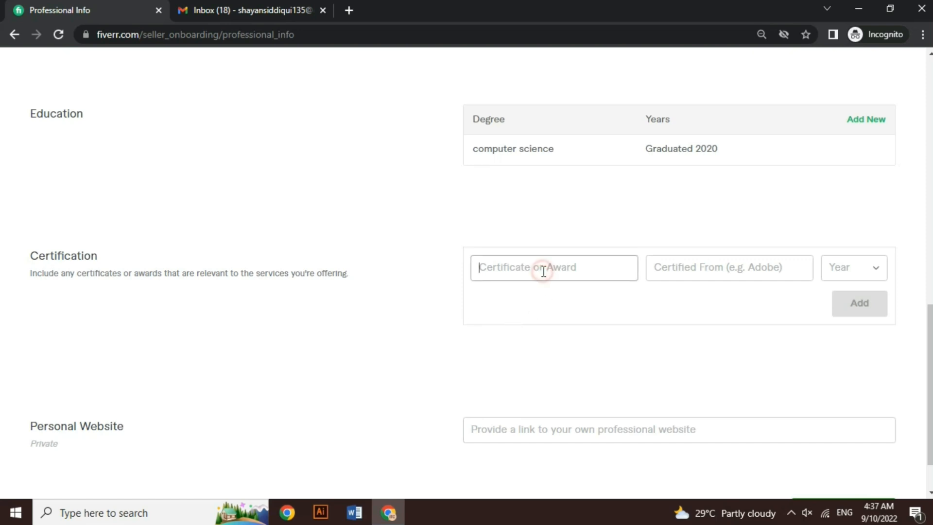
text(diploma in graphics designin)
key(BackSpace)
text(ing)
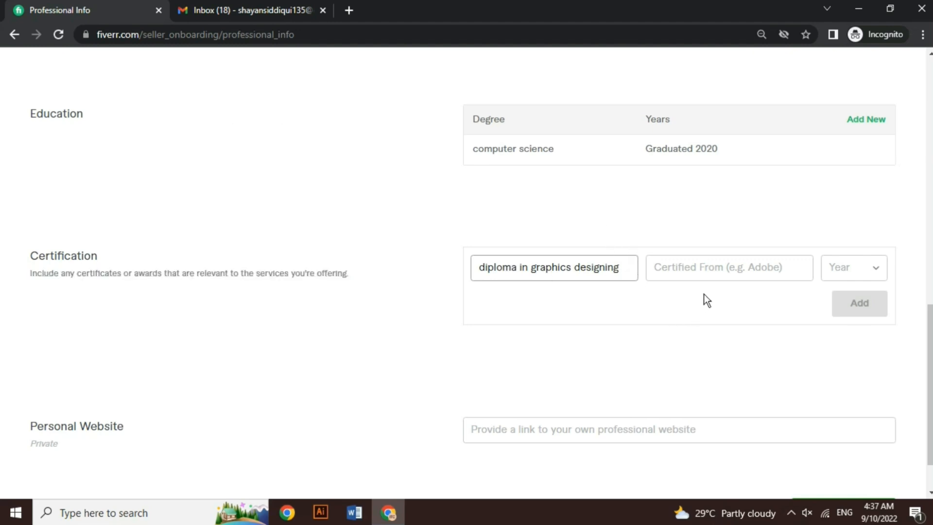
click(695, 270)
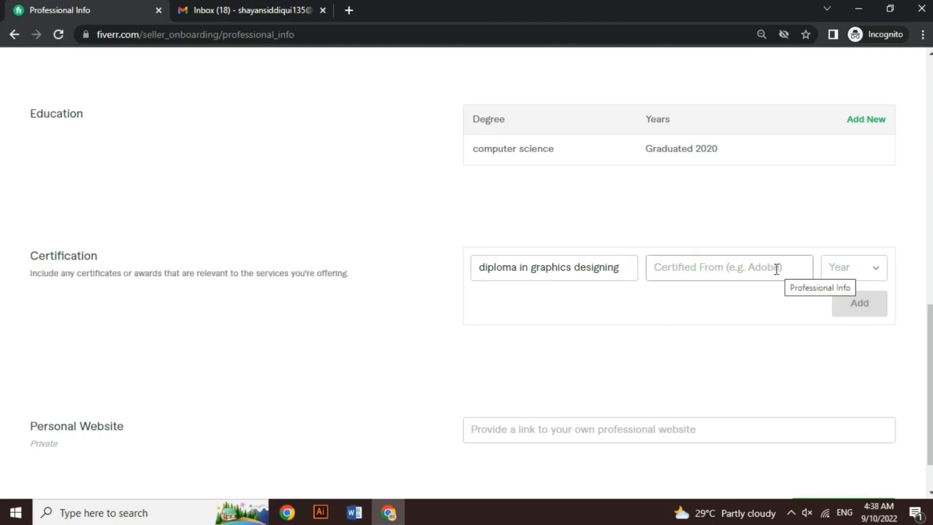
text(adobe)
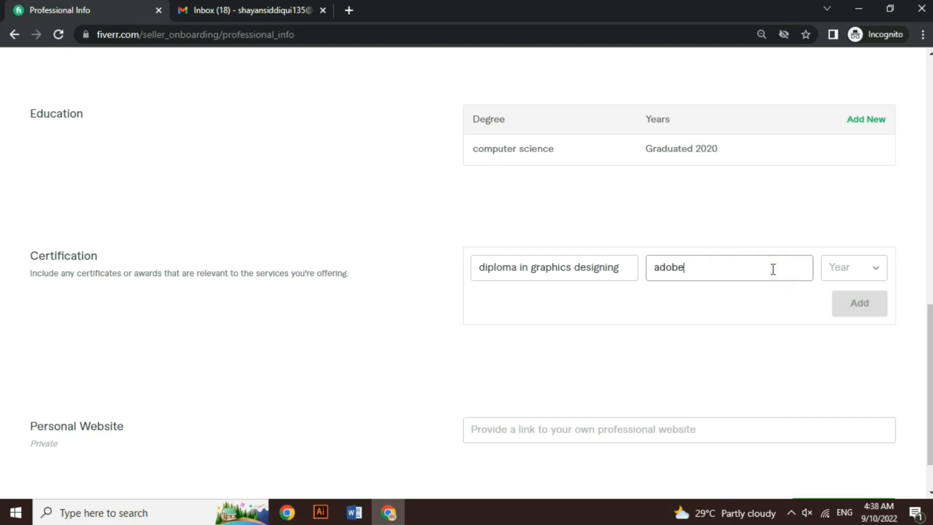
Set the year to 2018, add the certificate, and open a blank form for another.
click(874, 272)
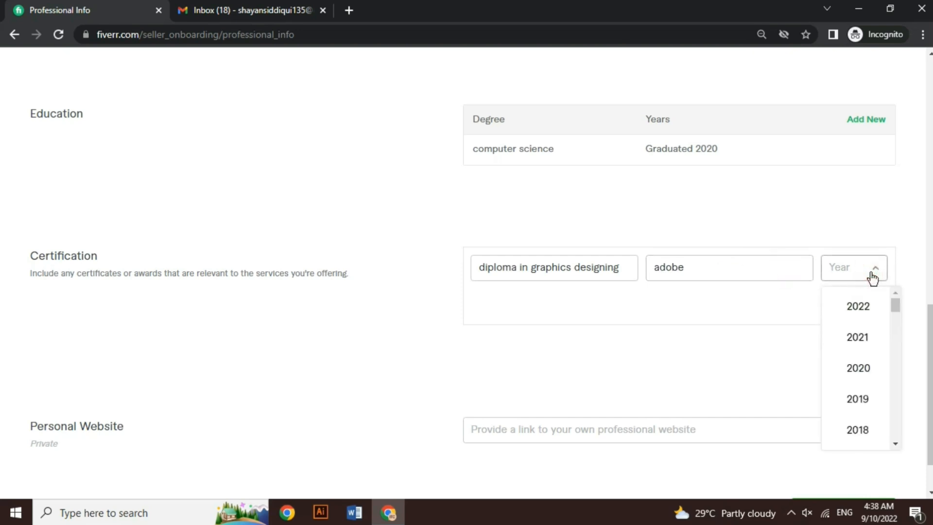
click(896, 444)
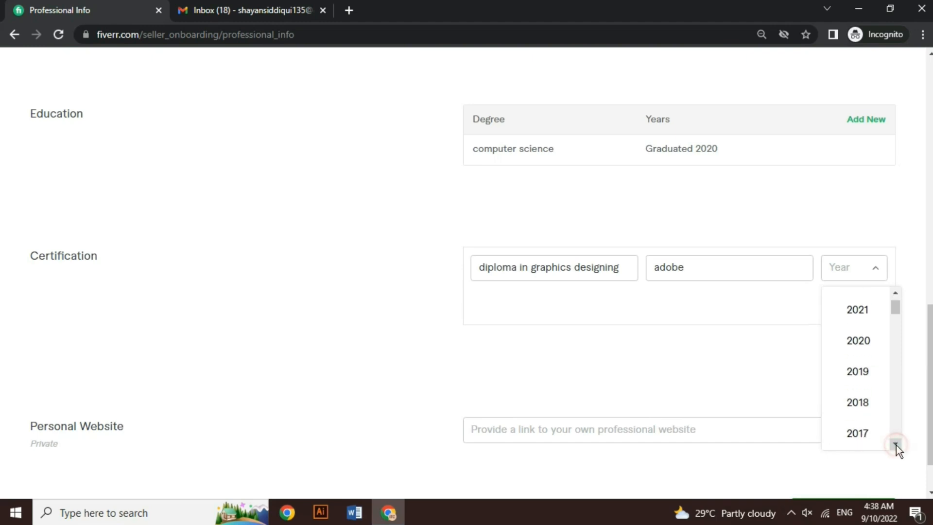
click(896, 444)
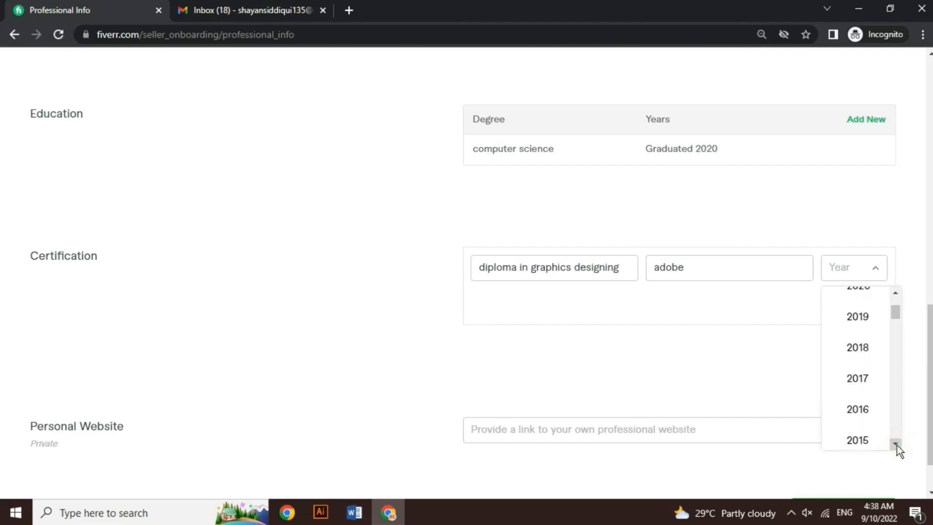
click(863, 354)
click(863, 305)
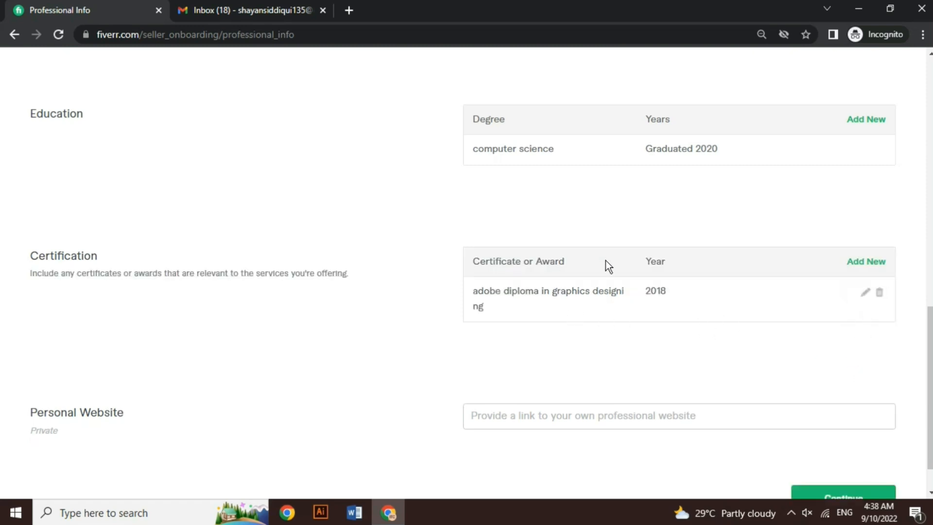
click(871, 267)
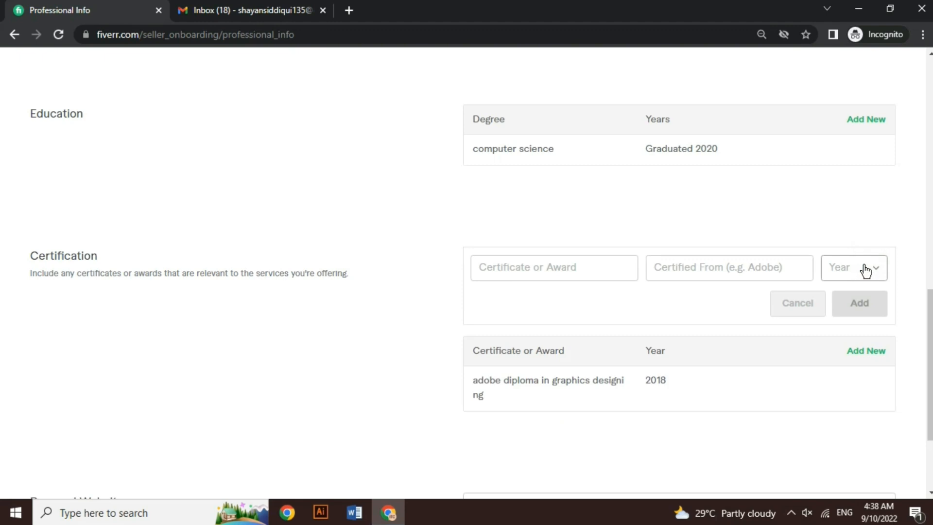
Enter the certificate 'diploma in Microsoft office', certified from microsoft.
click(577, 268)
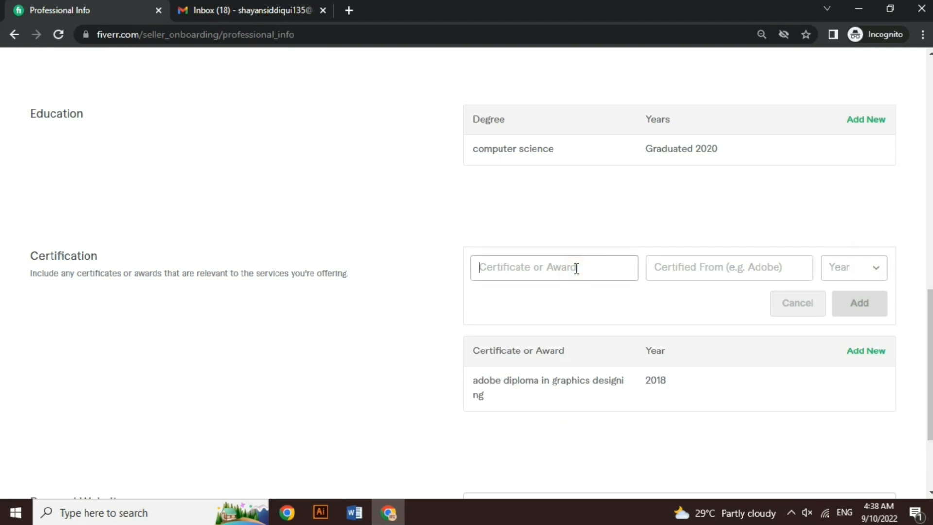
text(diplo)
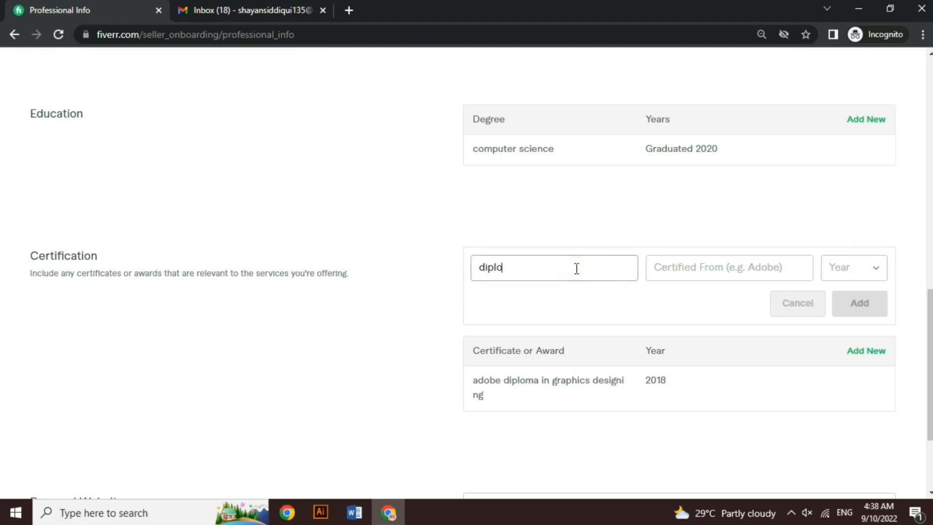
text(ma in Ms of)
key(BackSpace)
key(BackSpace)
key(BackSpace)
text(icrosoft office)
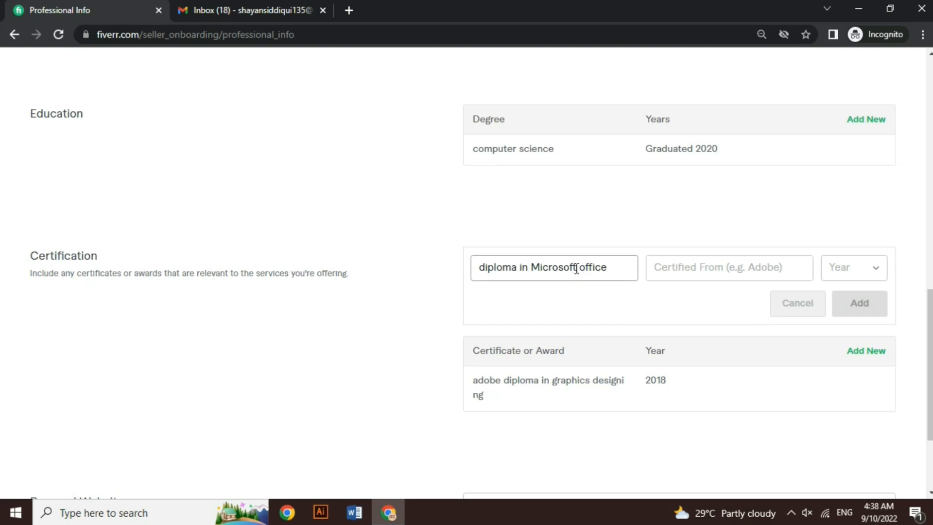
click(731, 269)
text(mic)
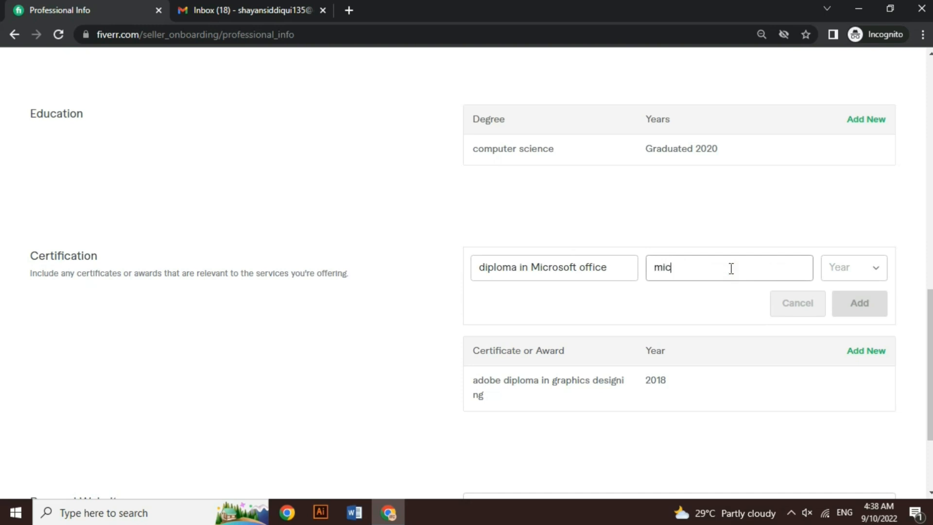
text(rosoft)
Choose 2017 as the year and add the Microsoft certificate.
click(870, 272)
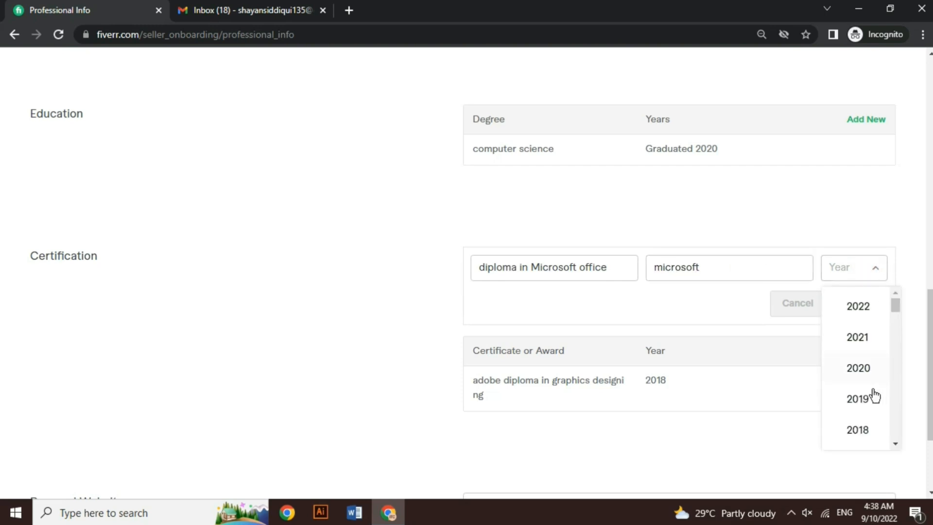
click(896, 444)
click(867, 433)
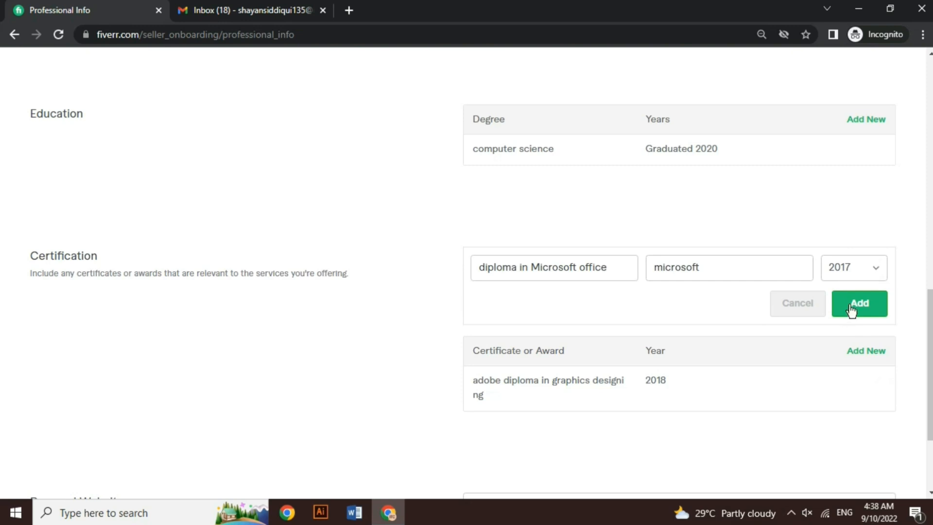
click(861, 302)
Leave the personal website empty and continue to Linked Accounts.
scroll(821, 321, down, 2)
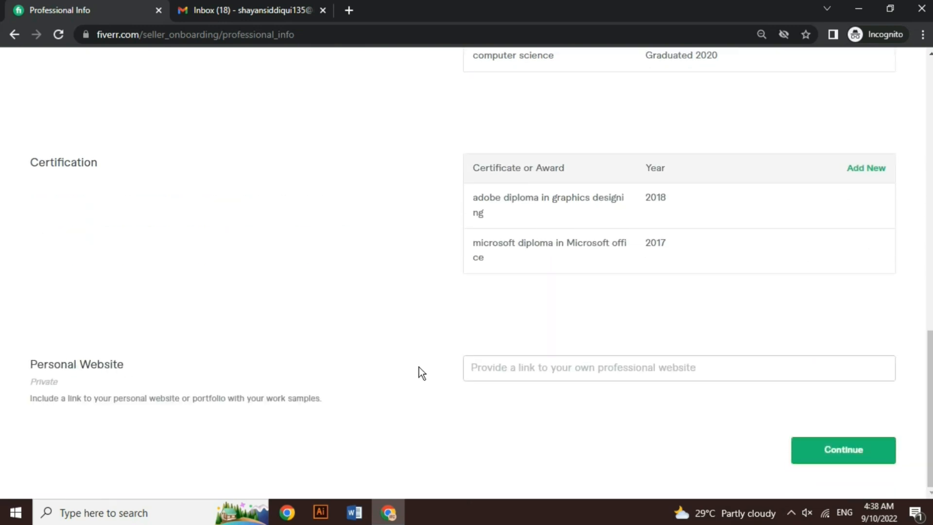
click(524, 372)
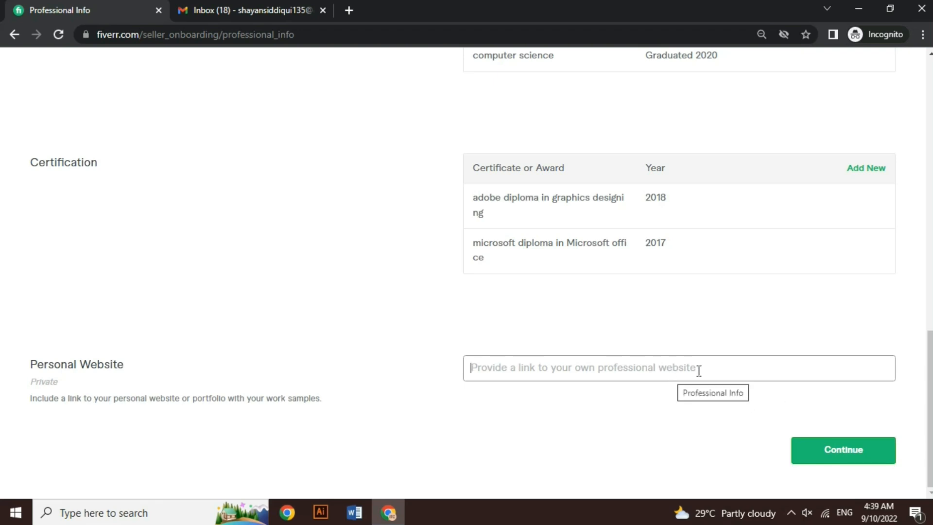
click(832, 454)
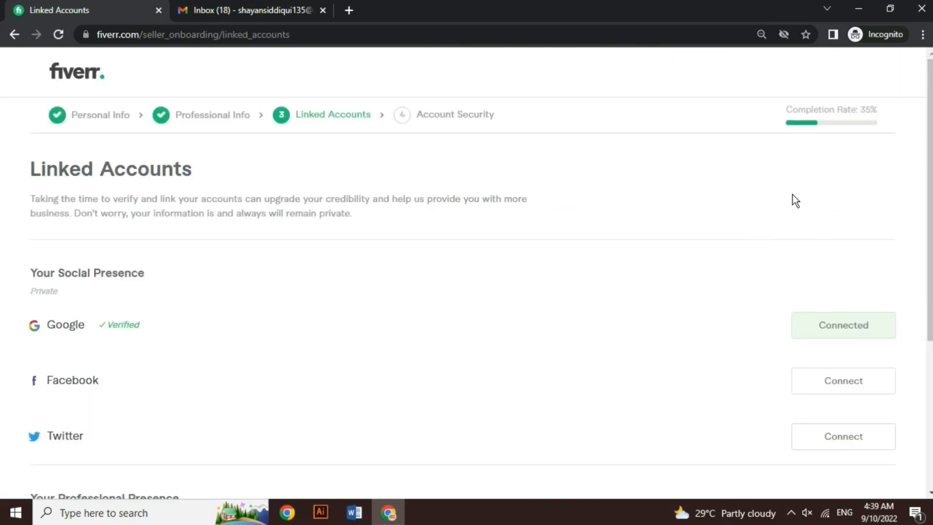
Skip linking Facebook by closing its login popup, then continue to Account Security.
scroll(778, 168, down, 3)
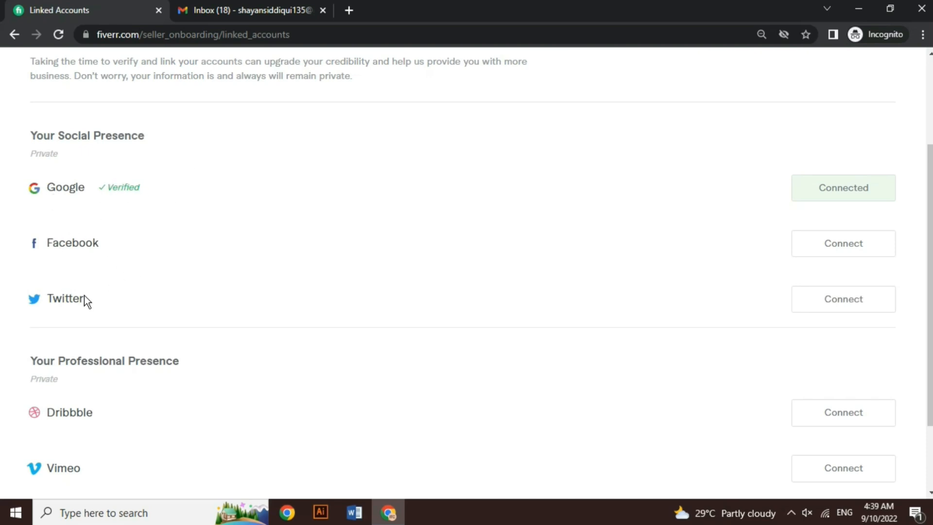
click(832, 240)
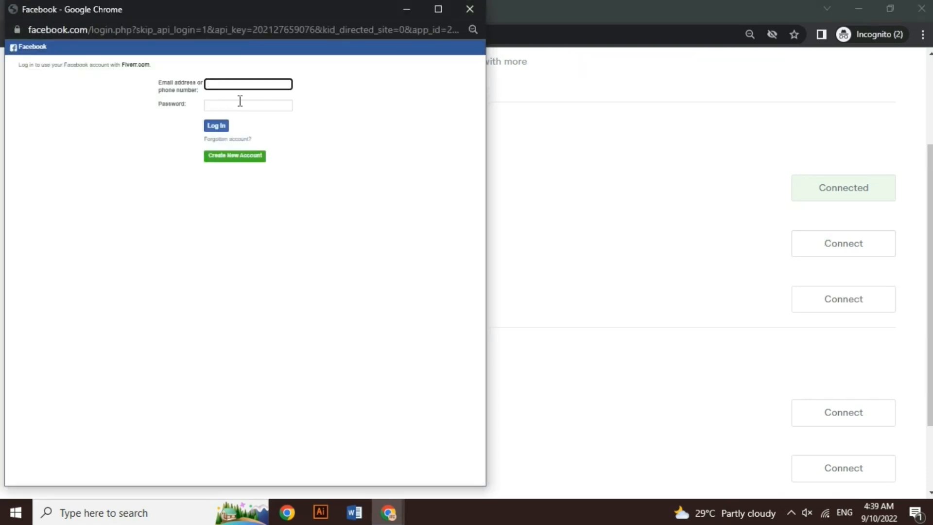
click(469, 9)
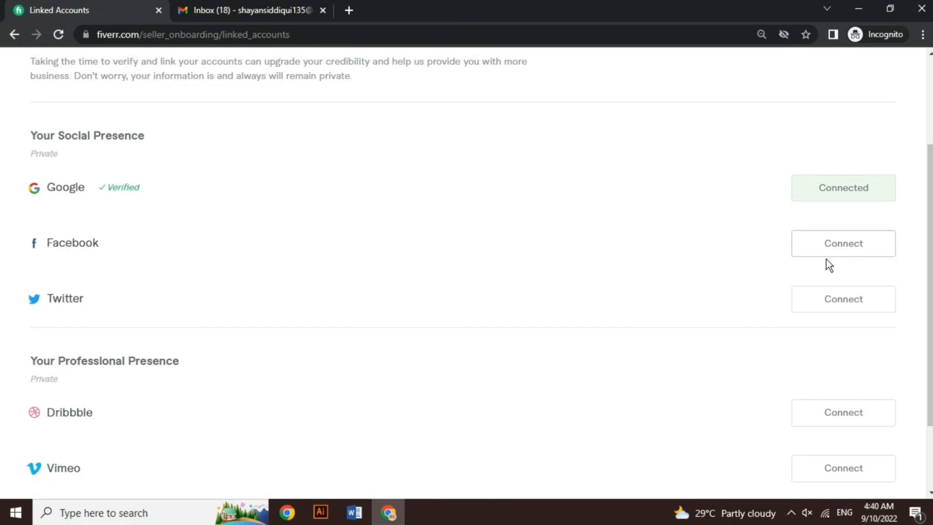
scroll(743, 240, down, 2)
click(850, 453)
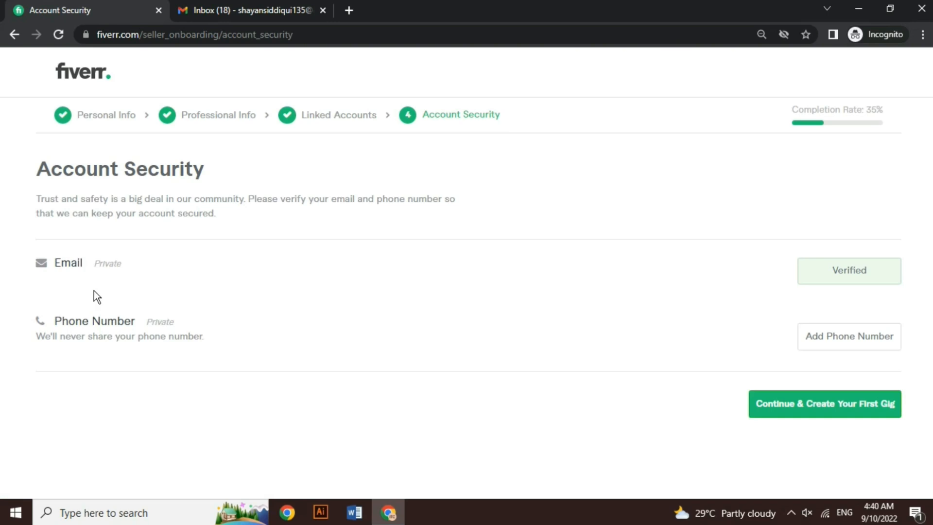
Add a Pakistan phone number and request a verification code by SMS.
click(117, 263)
click(854, 343)
click(453, 206)
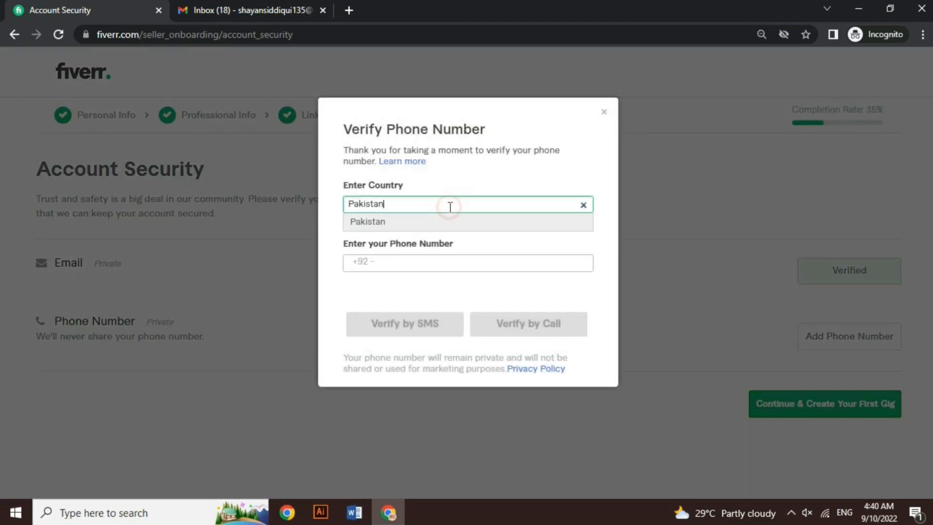
click(459, 263)
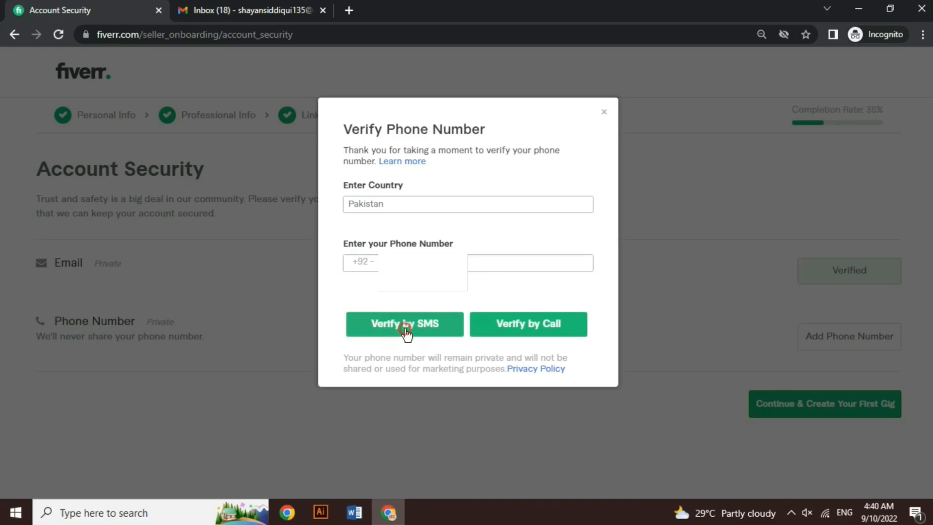
click(407, 334)
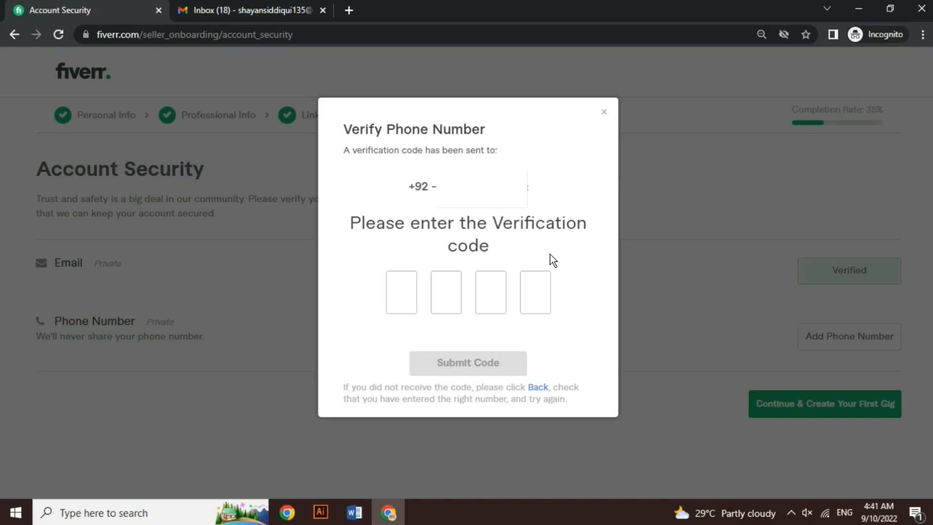
Enter the received SMS verification code and acknowledge the successful verification.
click(397, 300)
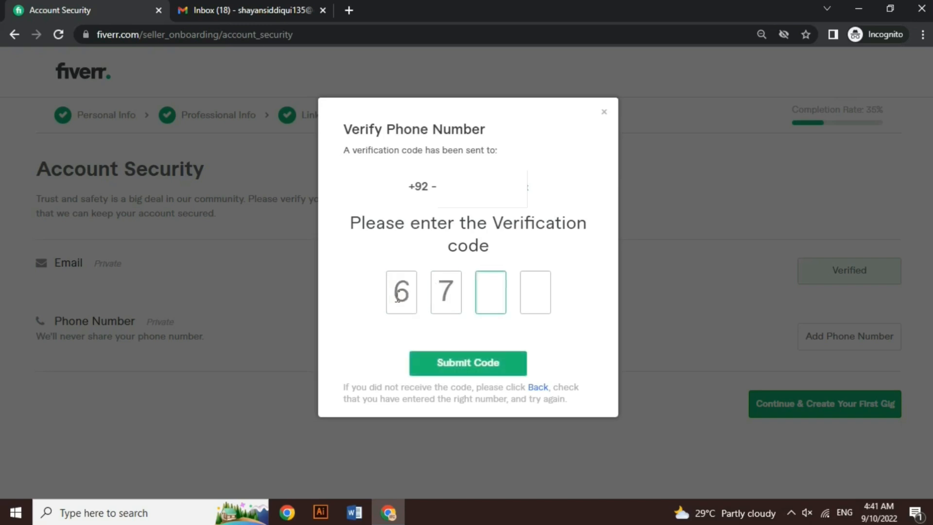
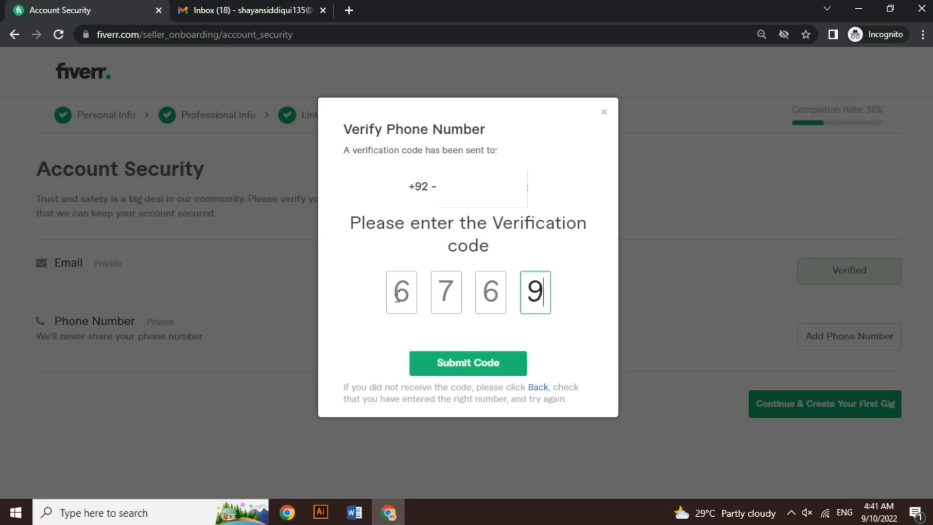
click(468, 365)
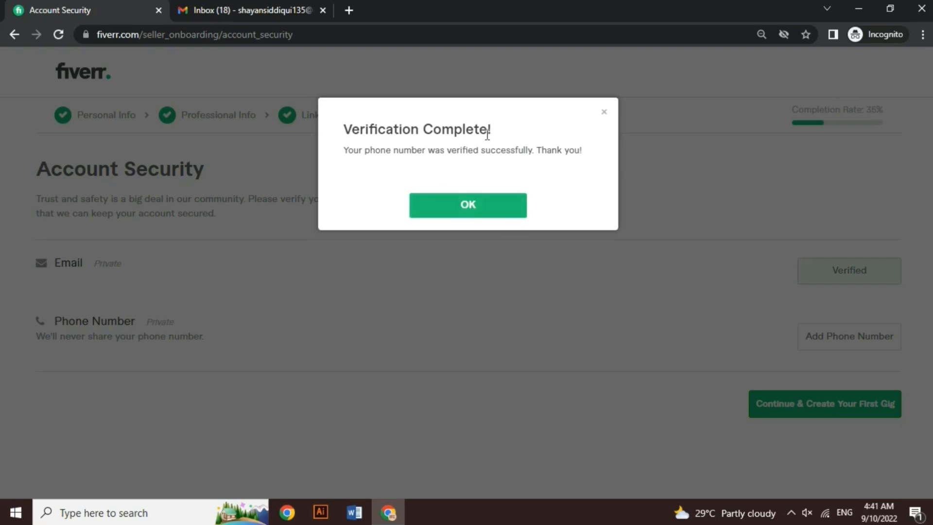
click(468, 209)
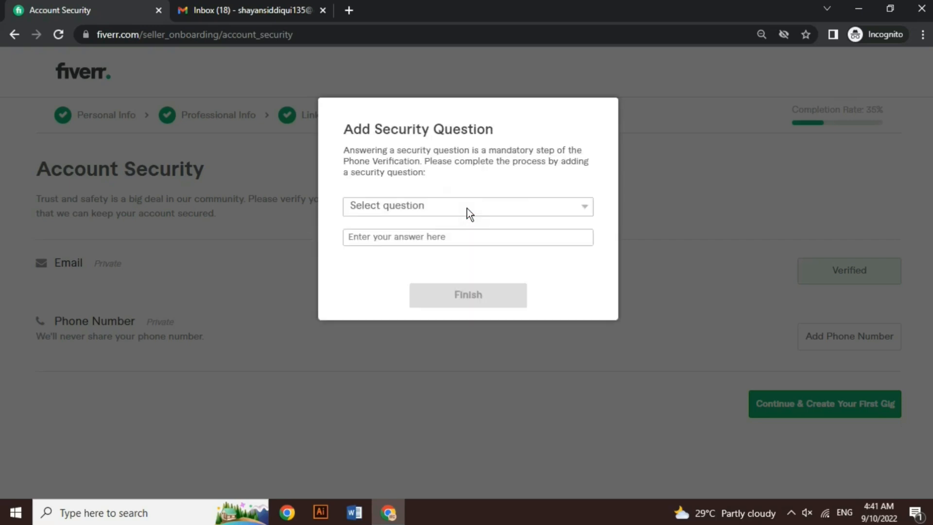
Save 'What was your childhood nickname?' as the security question with an answer.
click(400, 208)
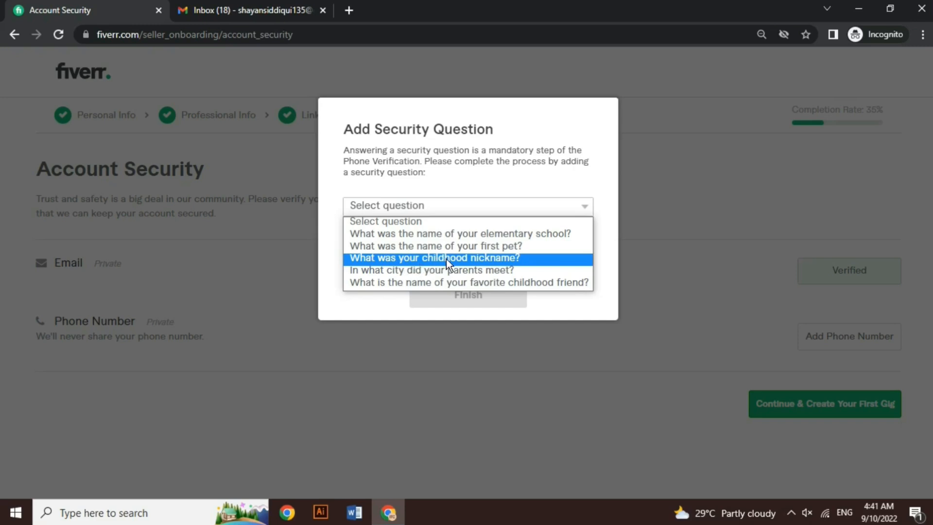
click(470, 257)
click(438, 238)
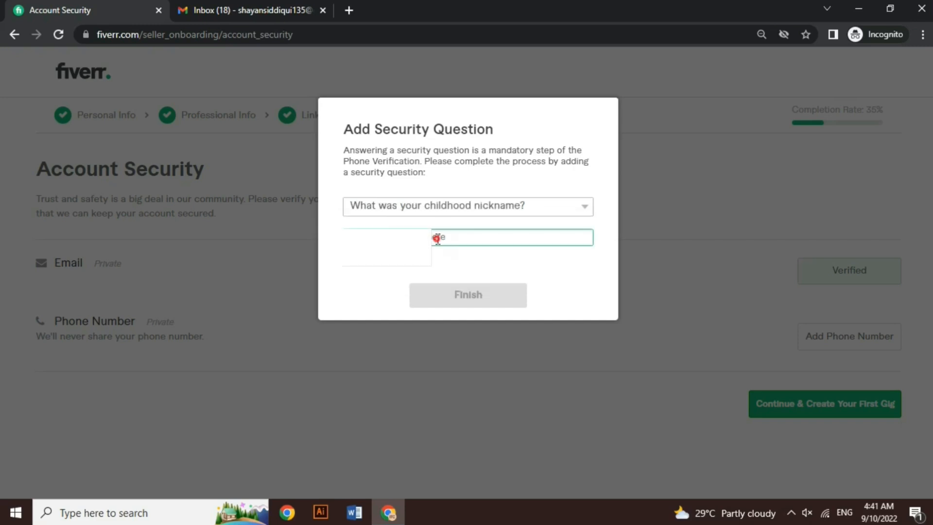
text(***)
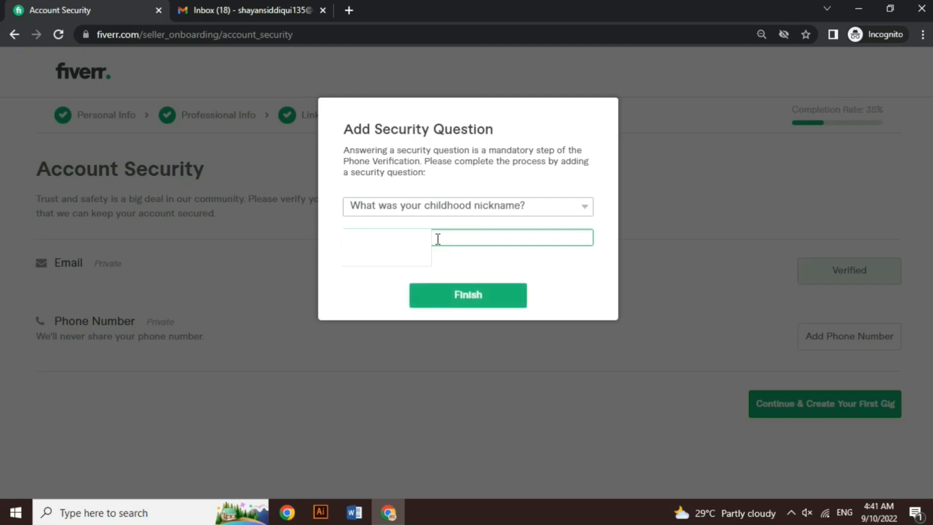
click(476, 295)
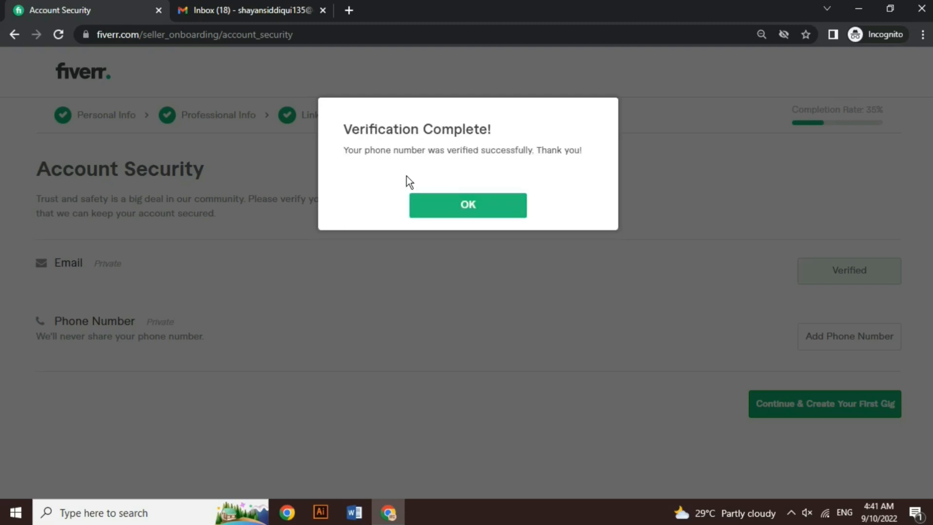
click(490, 210)
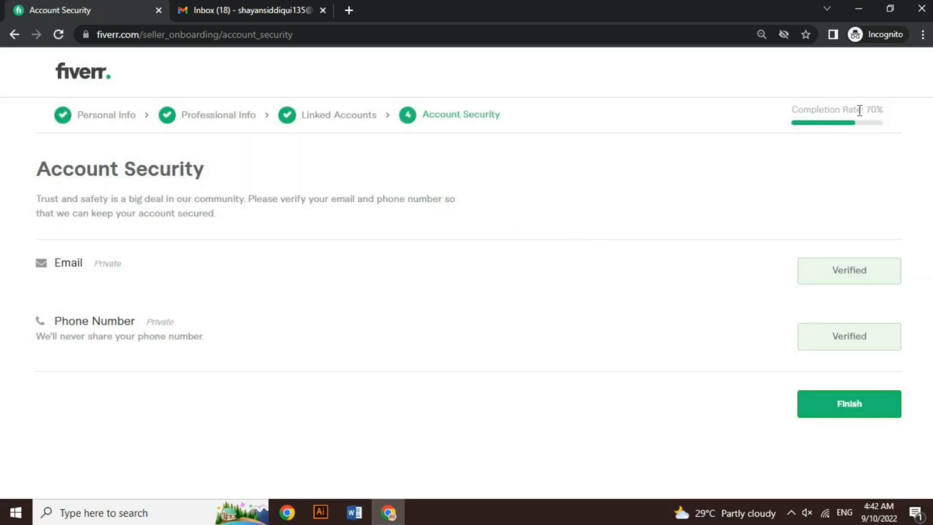
Finish onboarding at 70% completion and dismiss the seller-profile-all-set message.
drag(866, 109, 883, 108)
click(877, 106)
click(846, 409)
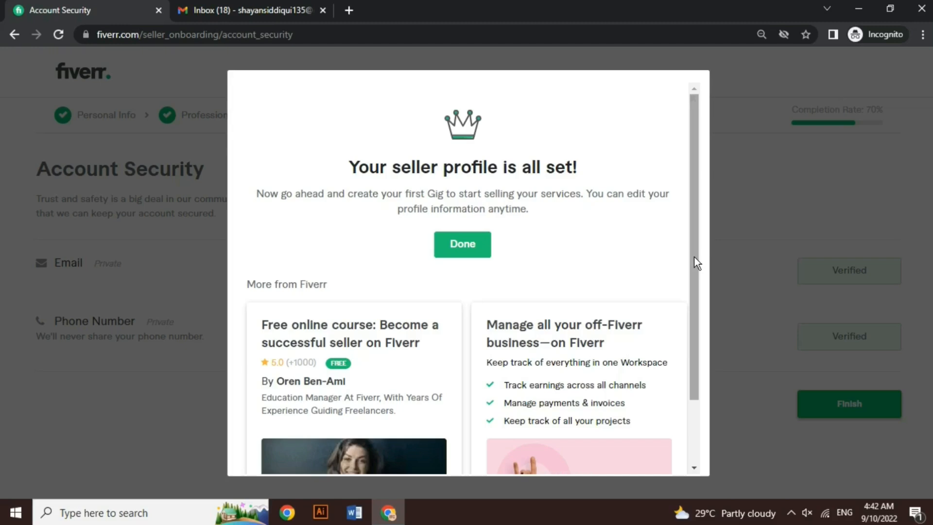
click(483, 245)
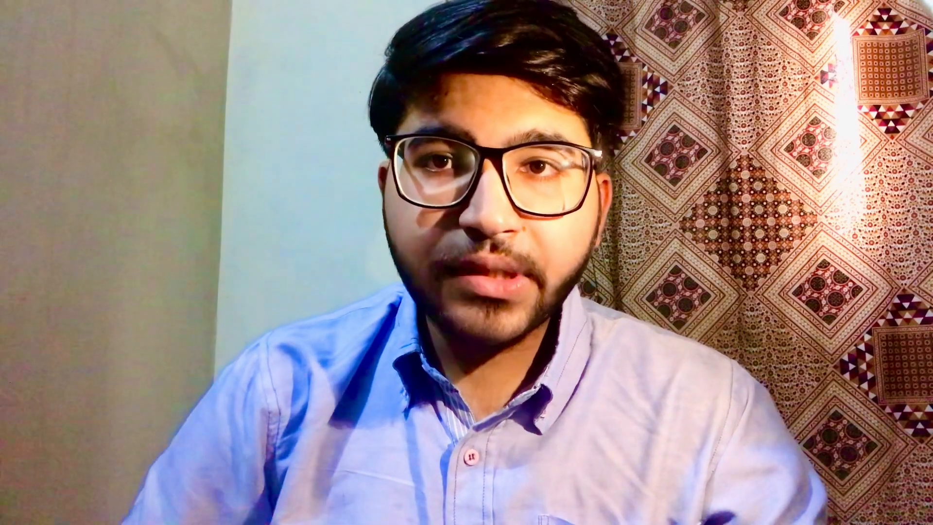